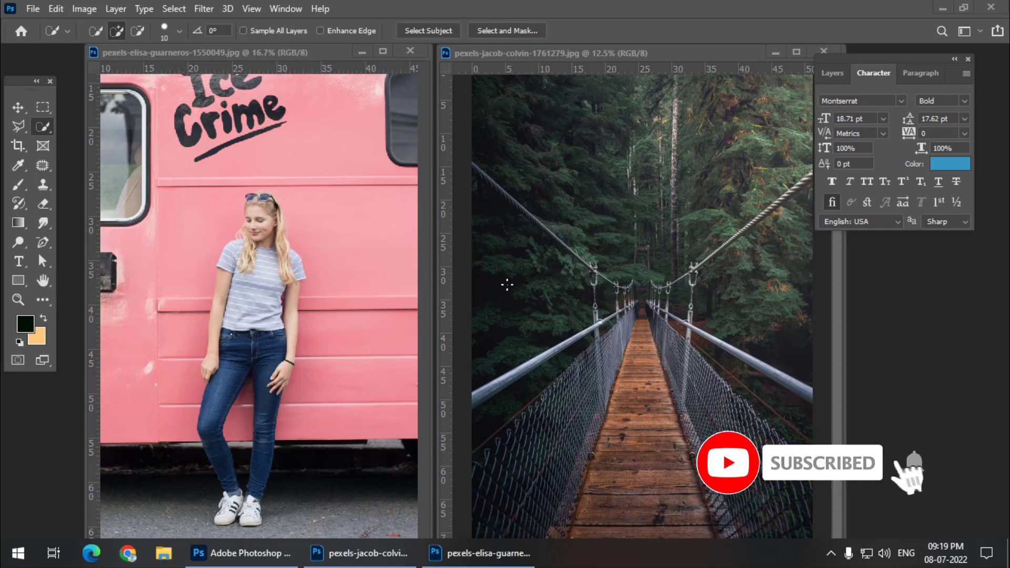
# Select the woman in the pink van photo with the Quick Selection Tool and check the selection's edges
pyautogui.click(294, 54)
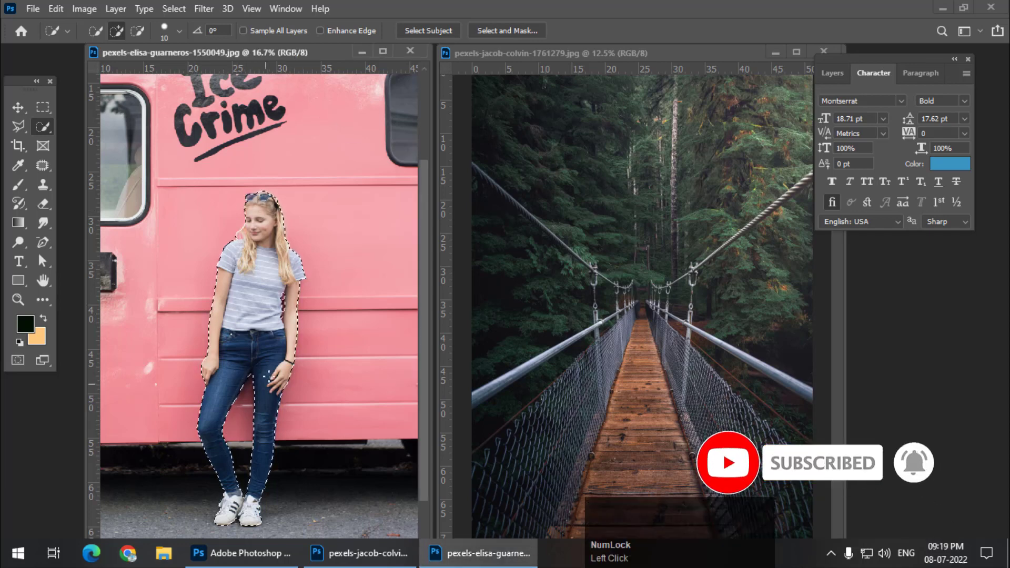
pyautogui.rightClick(40, 128)
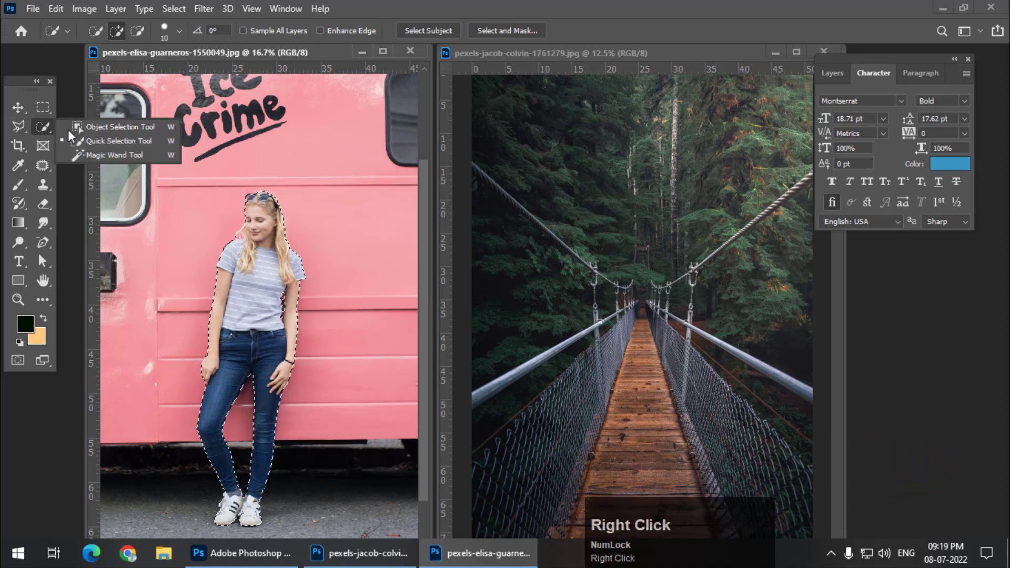
pyautogui.click(95, 139)
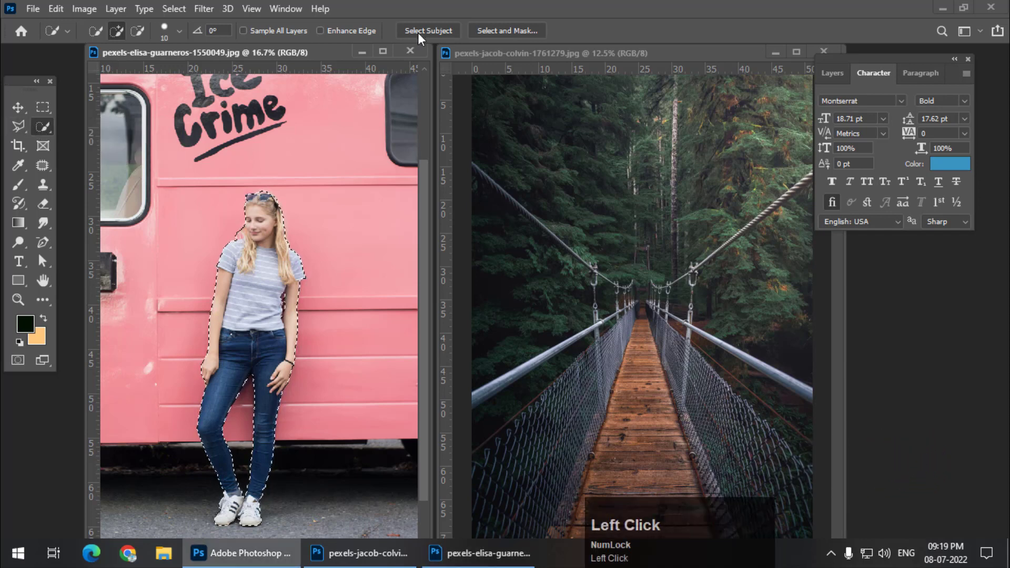
pyautogui.hotkey('ctrl', '=')
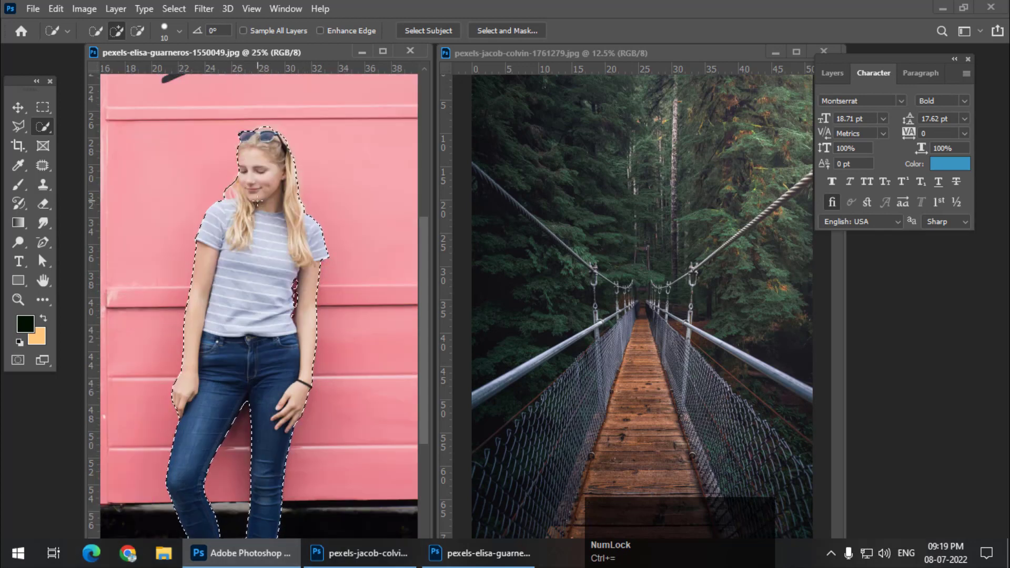
pyautogui.press('ctrl')
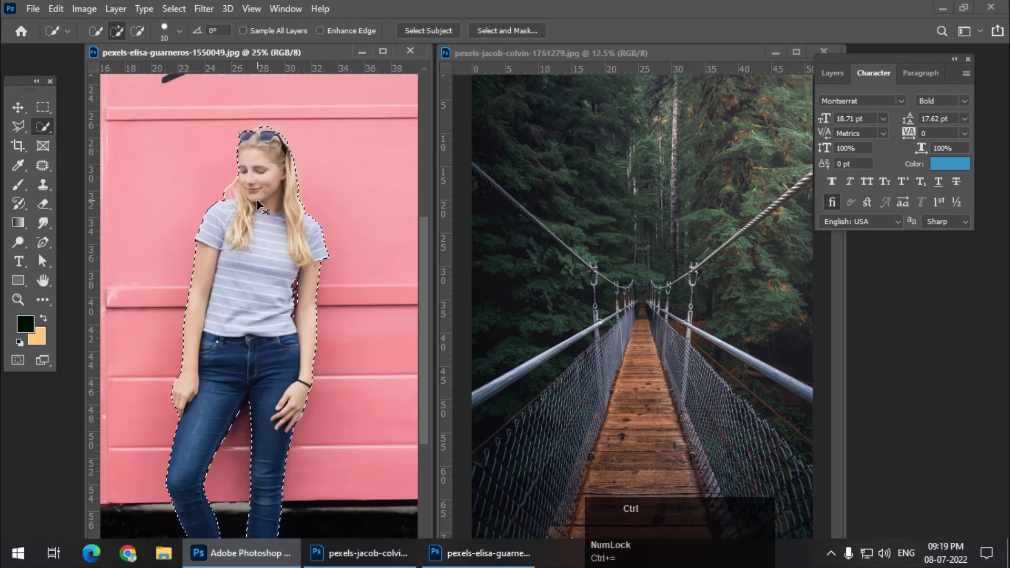
pyautogui.hotkey('ctrl', '-')
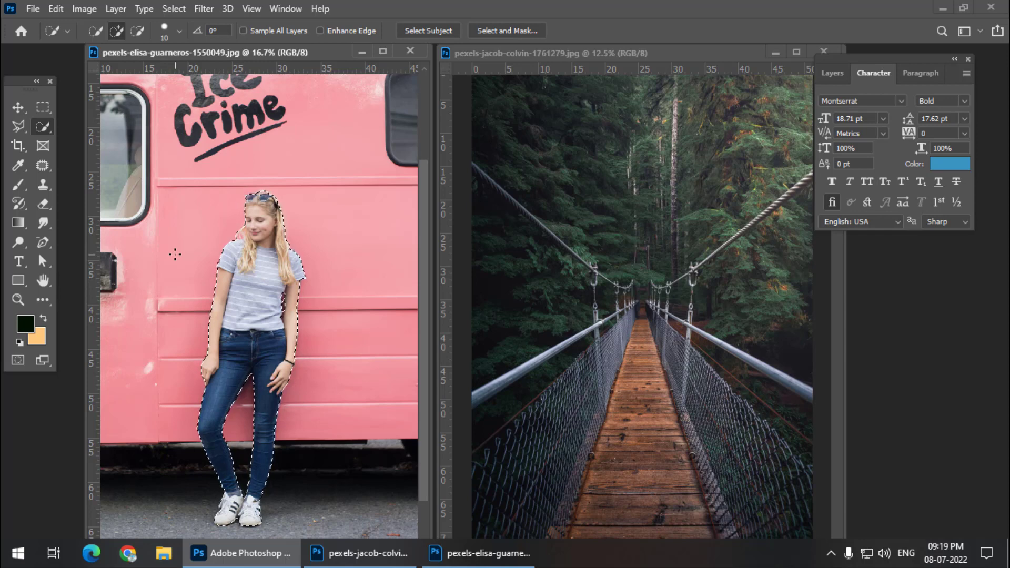
# Copy the selected woman into the bridge photo with the Move Tool and bring the bridge document's window into clear view
pyautogui.click(16, 108)
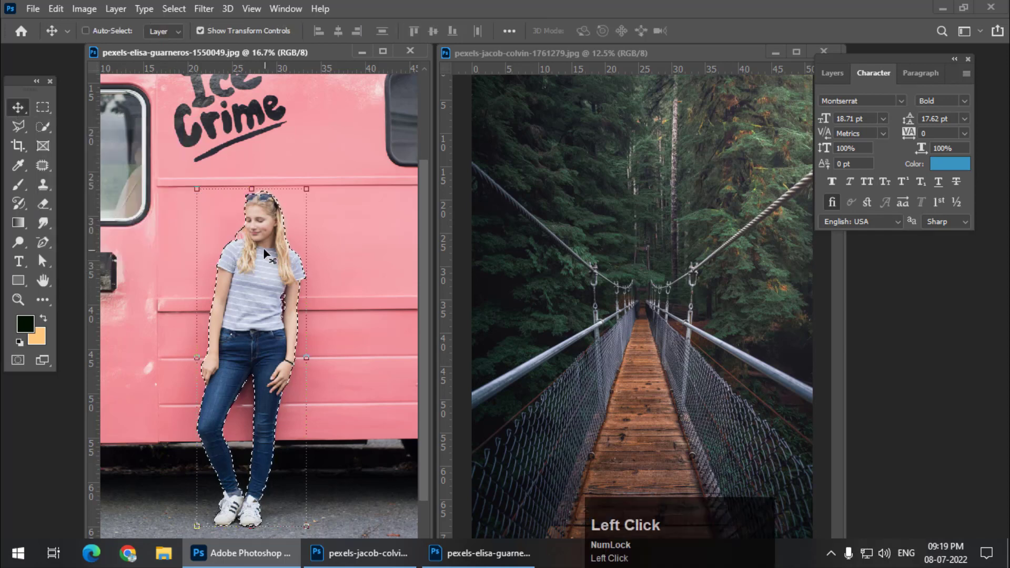
pyautogui.moveTo(266, 255); pyautogui.dragTo(584, 300)
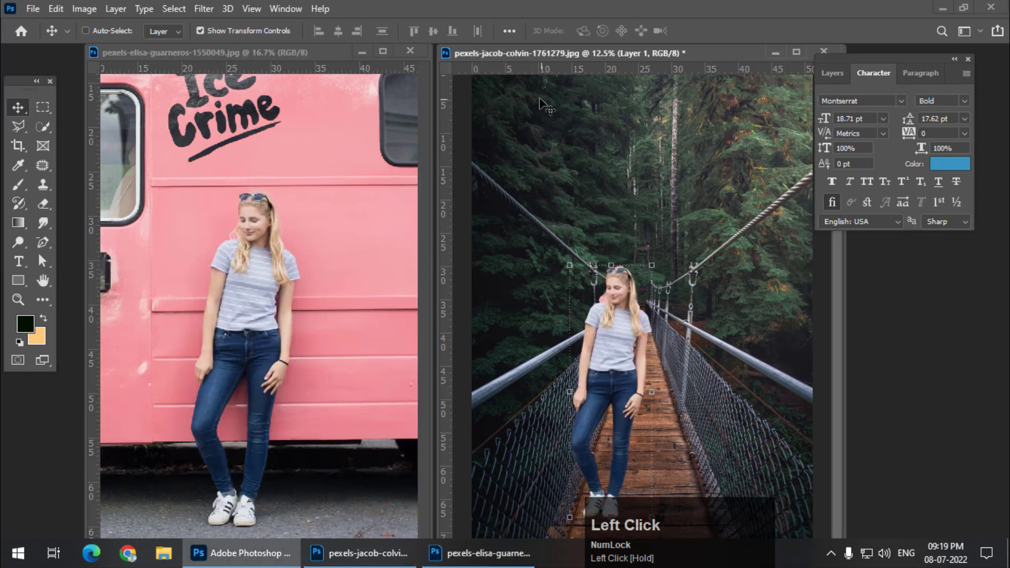
pyautogui.moveTo(520, 55); pyautogui.dragTo(205, 18)
# Move the woman's layer further down the bridge so she stands centred over the wooden walkway
pyautogui.hotkey('ctrl', '-')
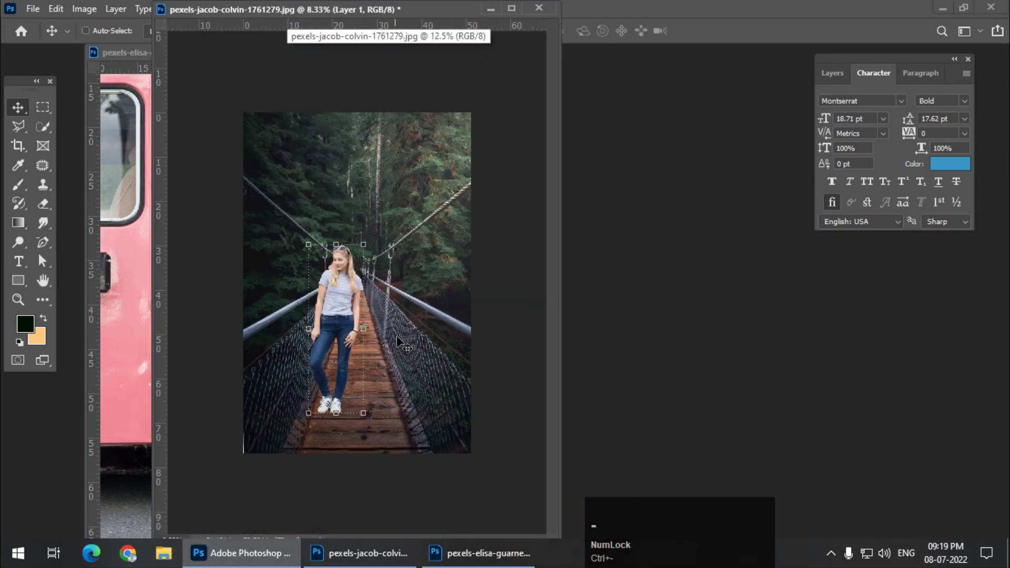
pyautogui.press('space')
pyautogui.hotkey('ctrl', '+')
pyautogui.hotkey('ctrl', '+')
pyautogui.scroll(-1, 395, 289)
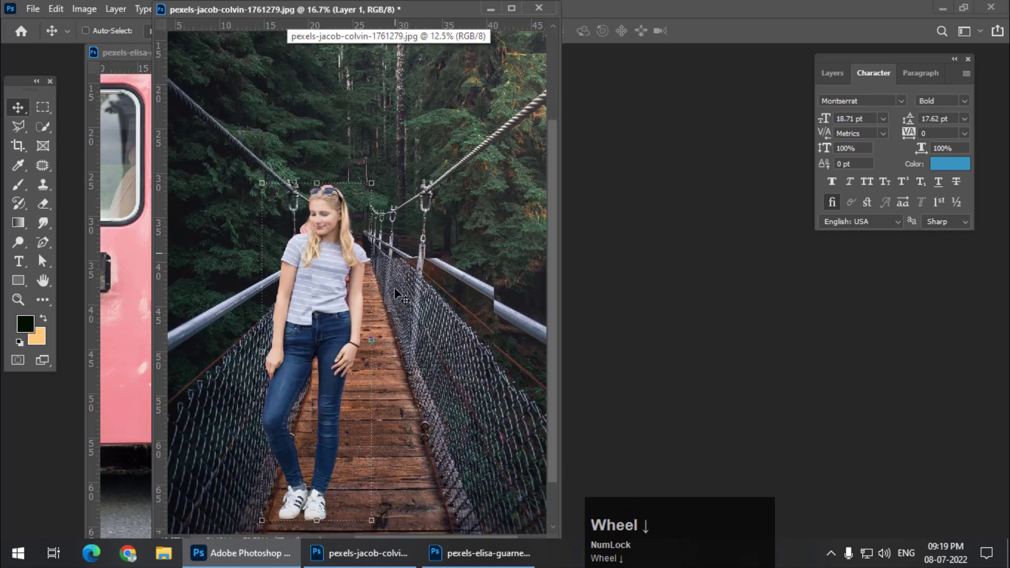
pyautogui.scroll(-2, 395, 289)
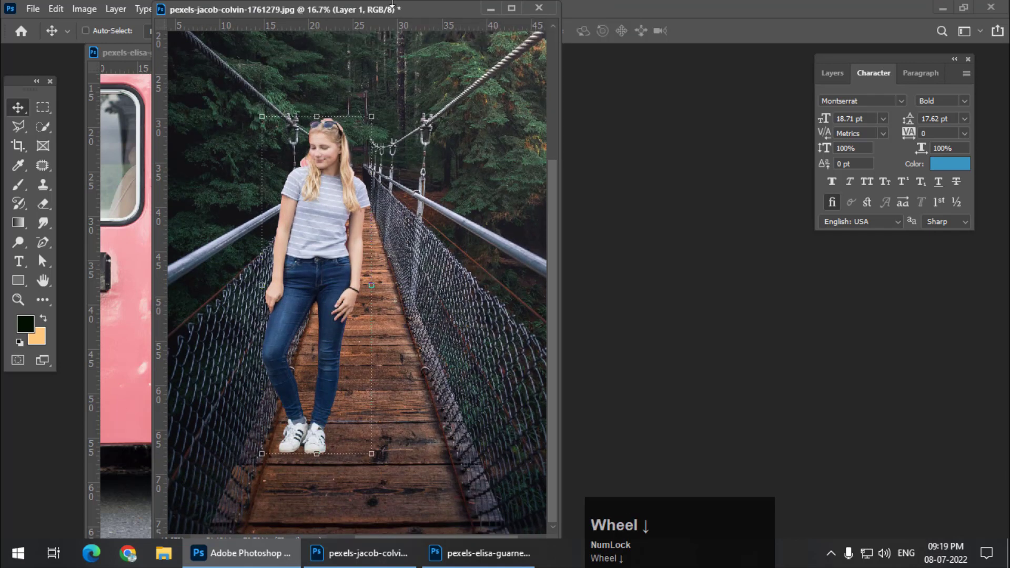
pyautogui.moveTo(390, 7)
pyautogui.mouseDown()
pyautogui.moveTo(390, 54)
pyautogui.moveTo(391, 9)
pyautogui.mouseUp()
pyautogui.scroll(-1, 339, 316)
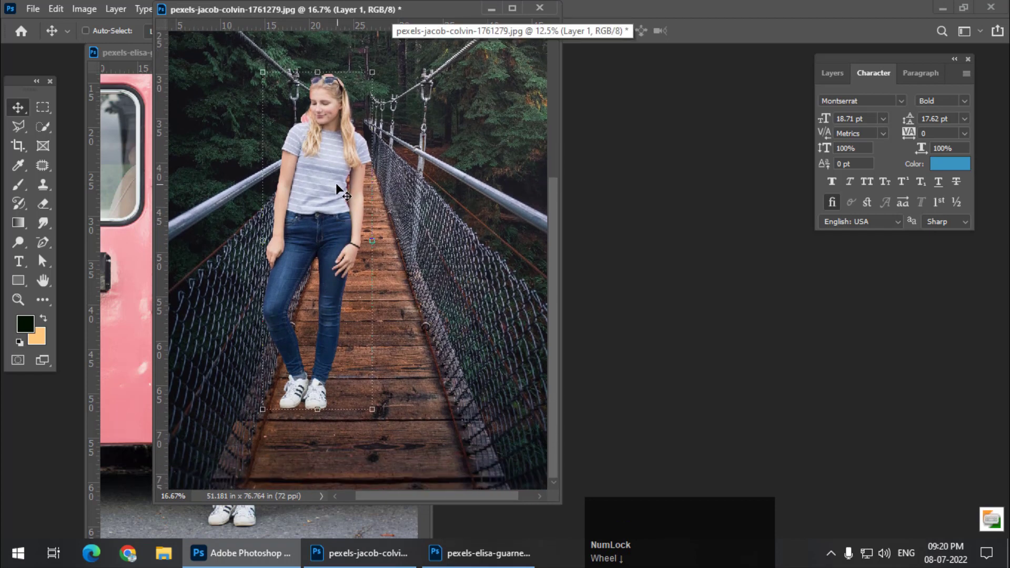
pyautogui.moveTo(340, 192); pyautogui.dragTo(384, 337)
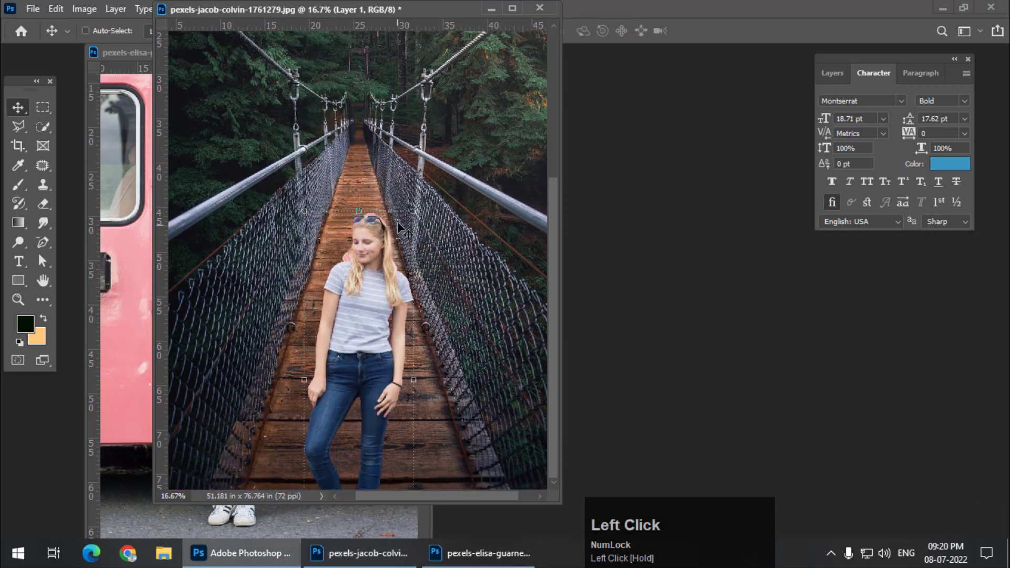
# Enlarge the woman proportionally, re-centre her between the bridge railings and apply the transformation
pyautogui.scroll(1, 412, 210)
pyautogui.moveTo(415, 227); pyautogui.dragTo(485, 96)
pyautogui.scroll(1, 358, 244)
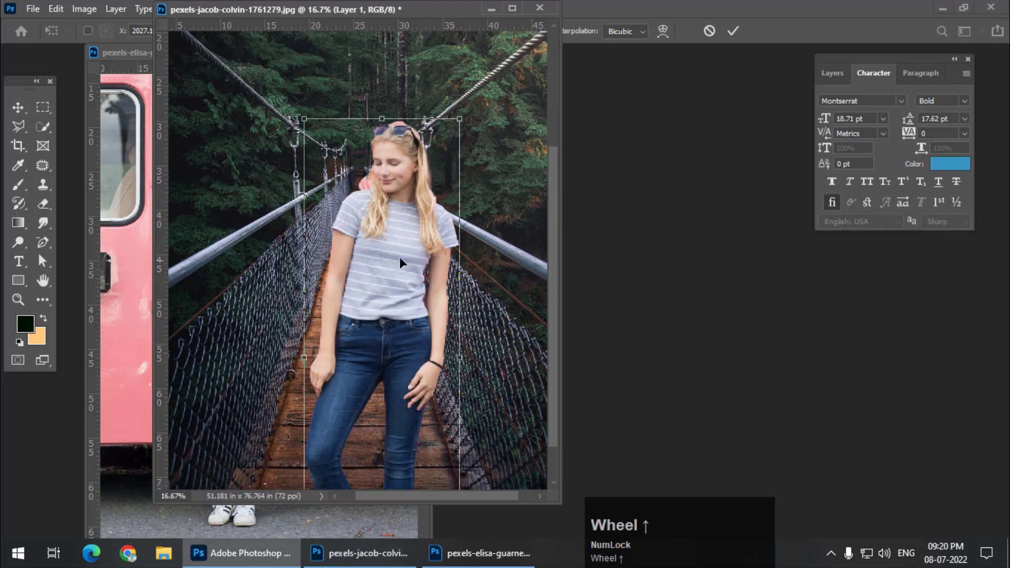
pyautogui.moveTo(399, 257); pyautogui.dragTo(380, 254)
pyautogui.press('Return')
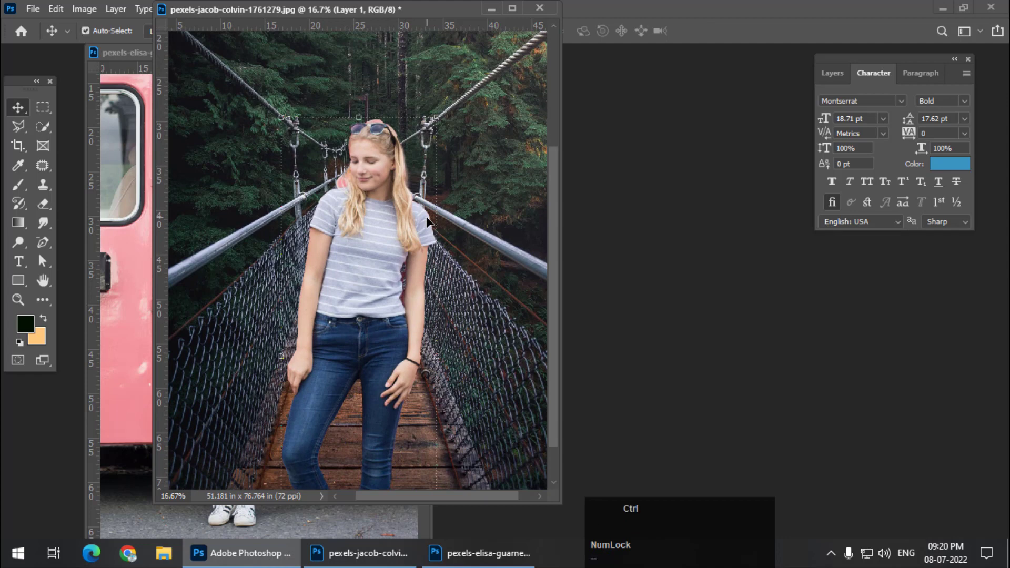
pyautogui.hotkey('ctrl', '-')
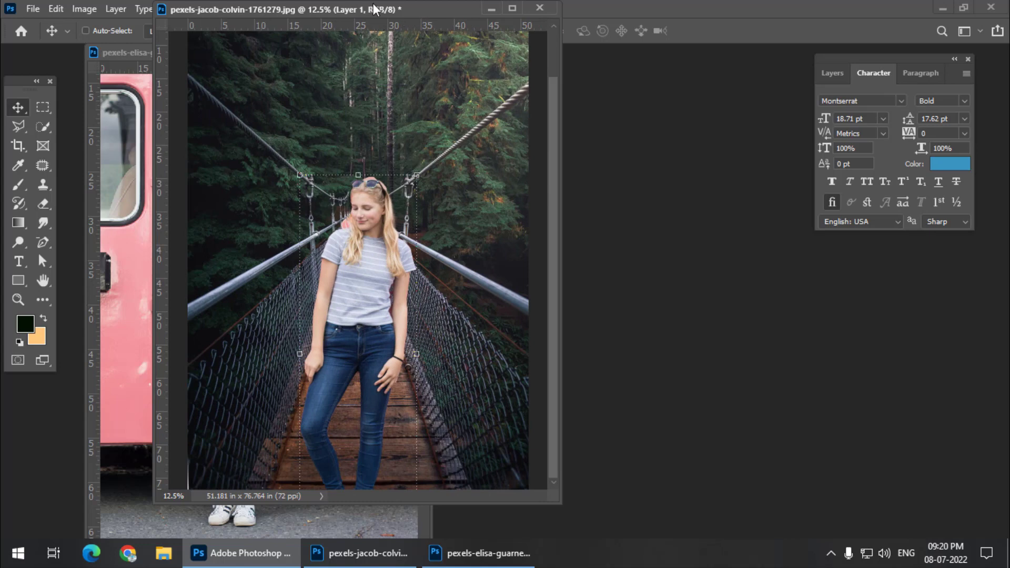
# Add a Hue/Saturation adjustment layer above the woman's layer and place its settings beside the image
pyautogui.moveTo(370, 11); pyautogui.dragTo(398, 26)
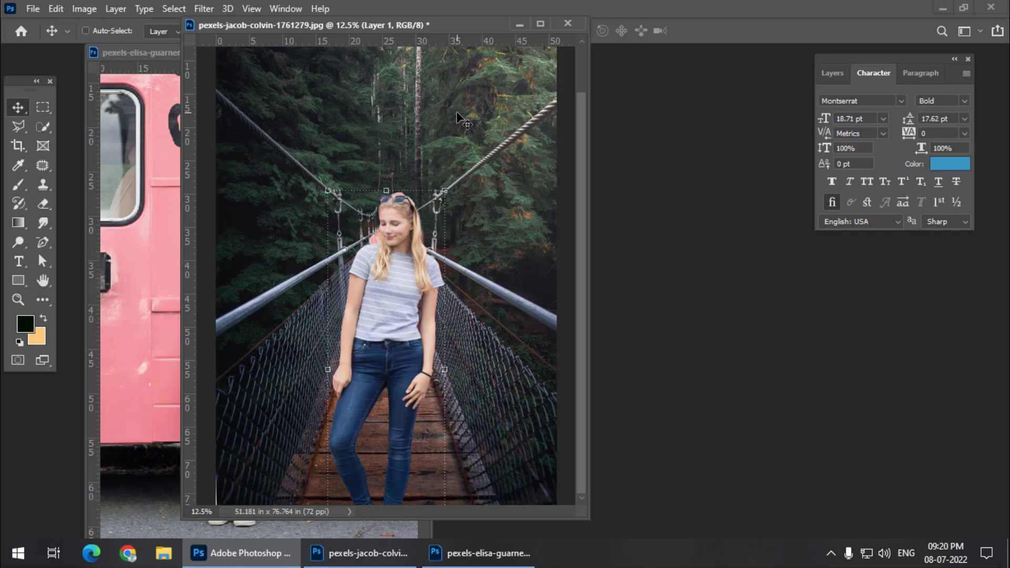
pyautogui.click(832, 72)
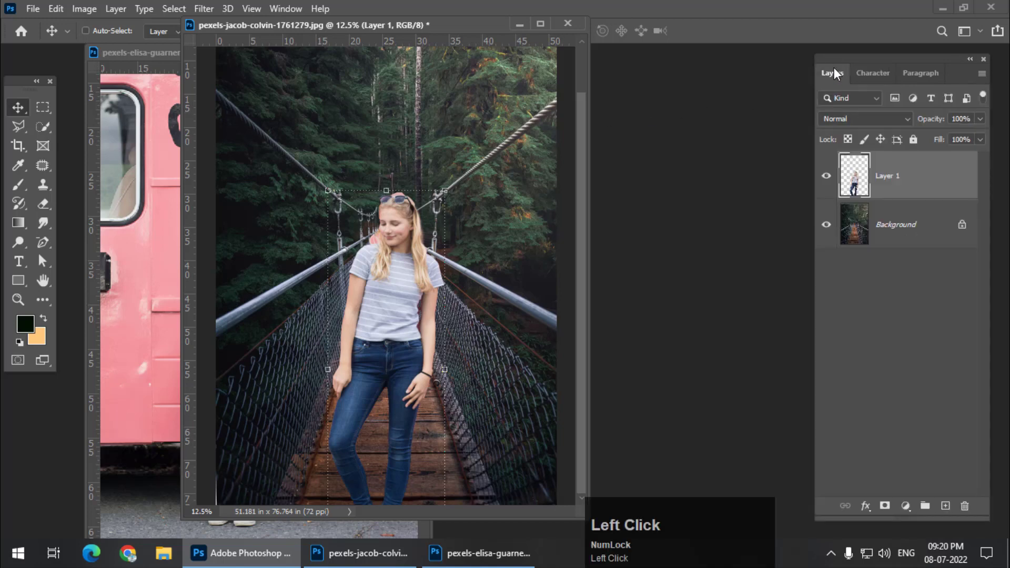
pyautogui.moveTo(869, 57); pyautogui.dragTo(854, 52)
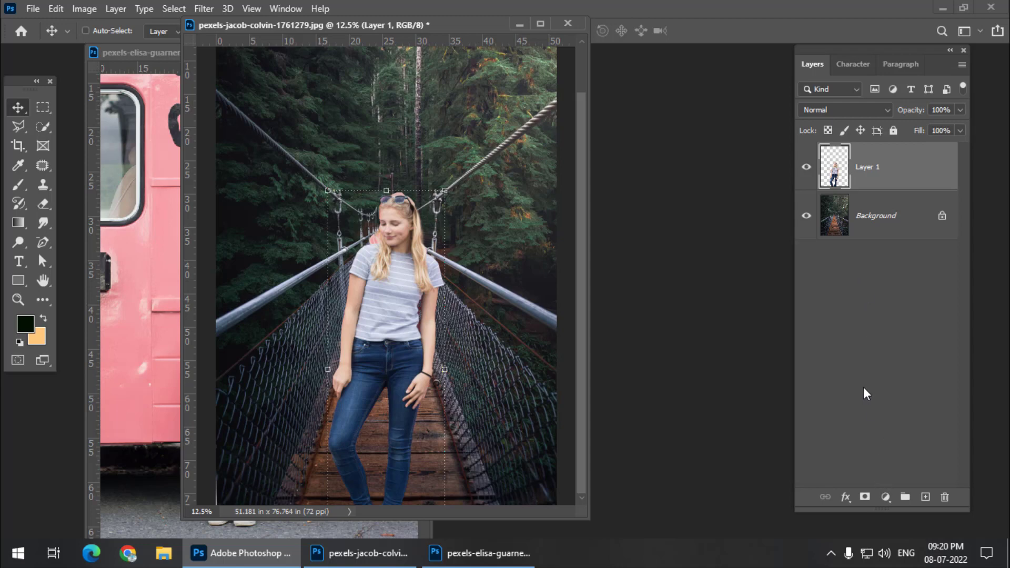
pyautogui.click(886, 496)
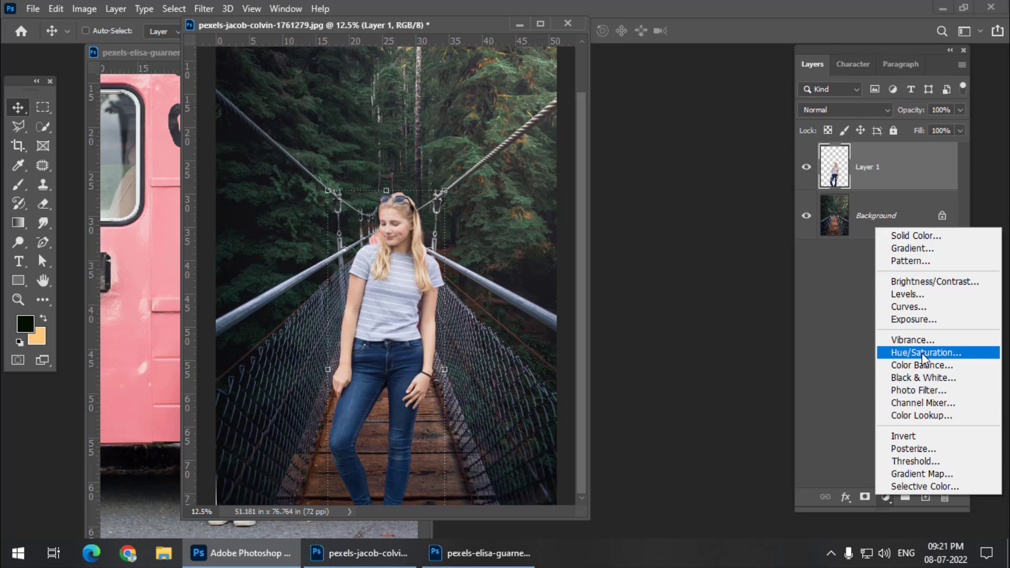
pyautogui.click(921, 353)
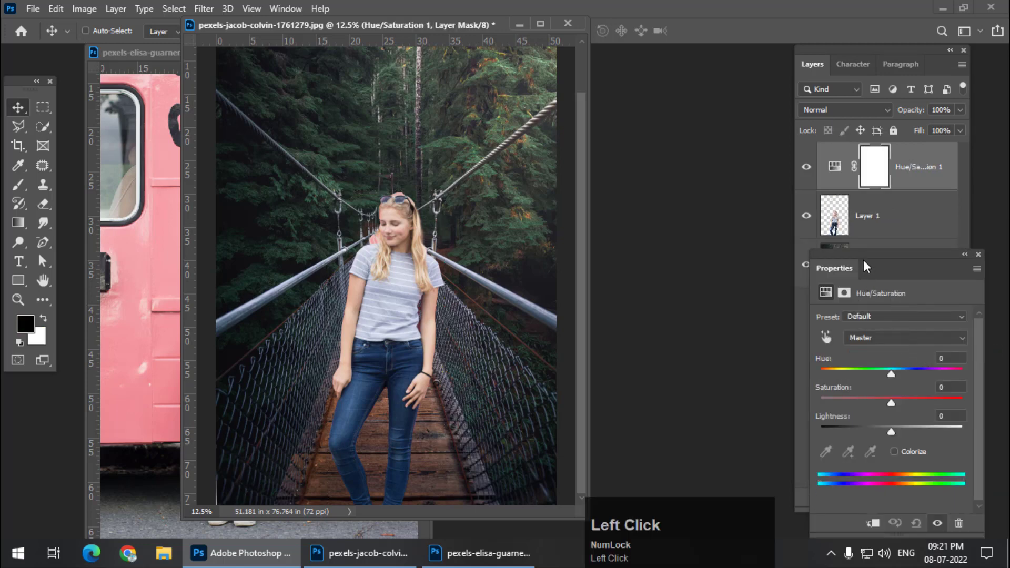
pyautogui.moveTo(863, 260); pyautogui.dragTo(655, 106)
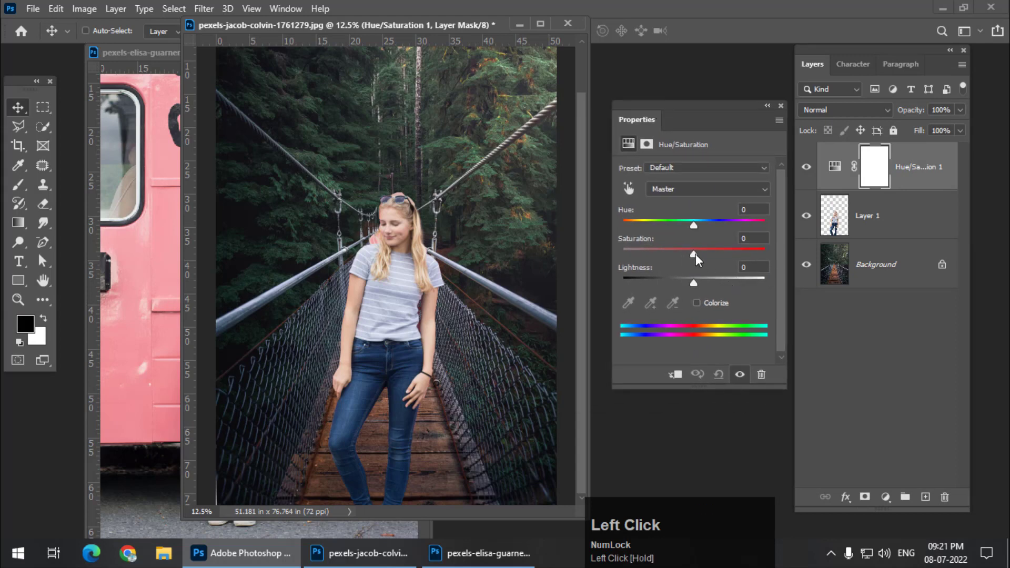
# Set the Hue/Saturation adjustment's saturation to -100 and inspect the brightness of the woman against the bridge
pyautogui.moveTo(695, 254); pyautogui.dragTo(601, 260)
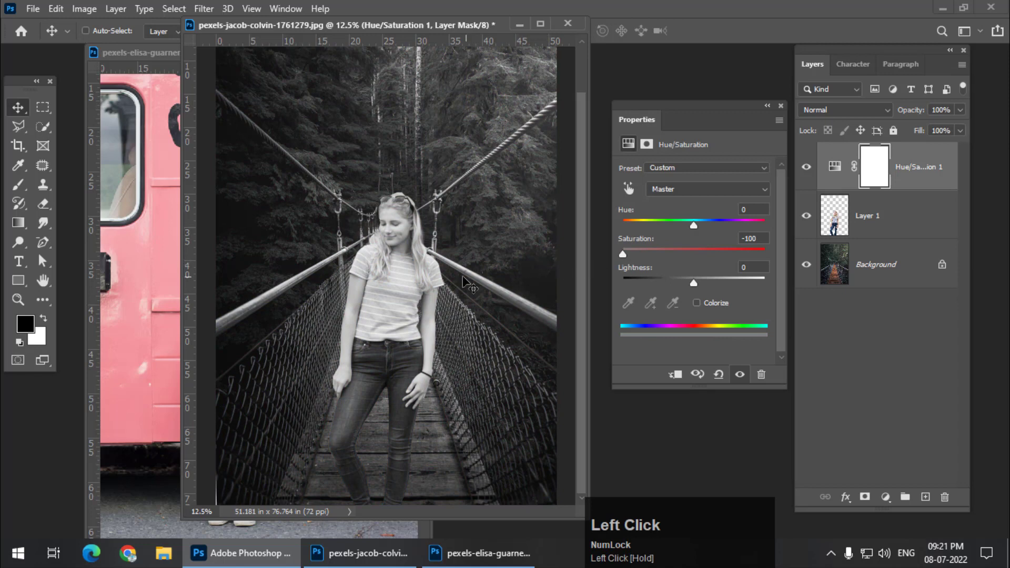
pyautogui.scroll(-1, 445, 271)
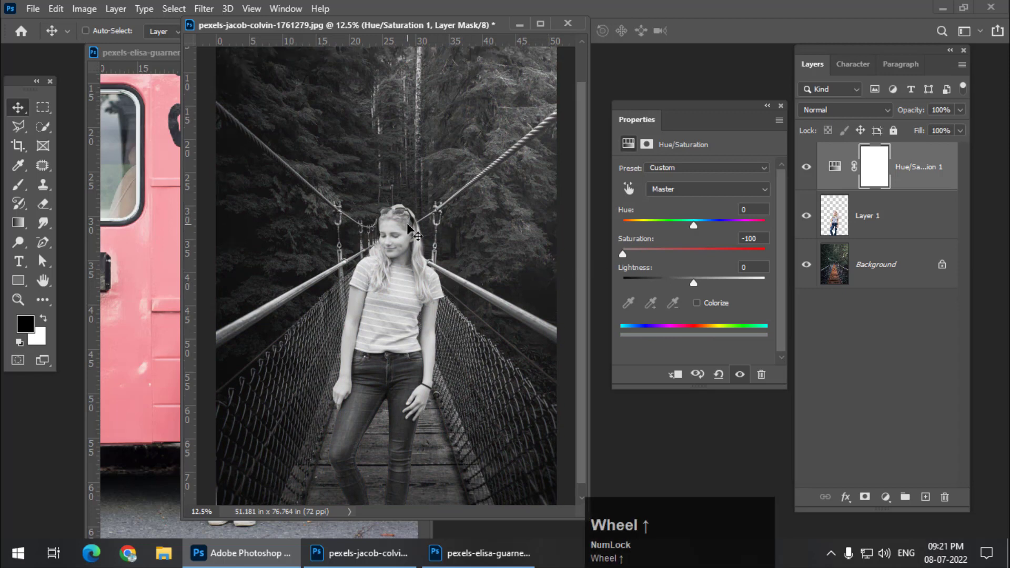
pyautogui.scroll(-1, 447, 271)
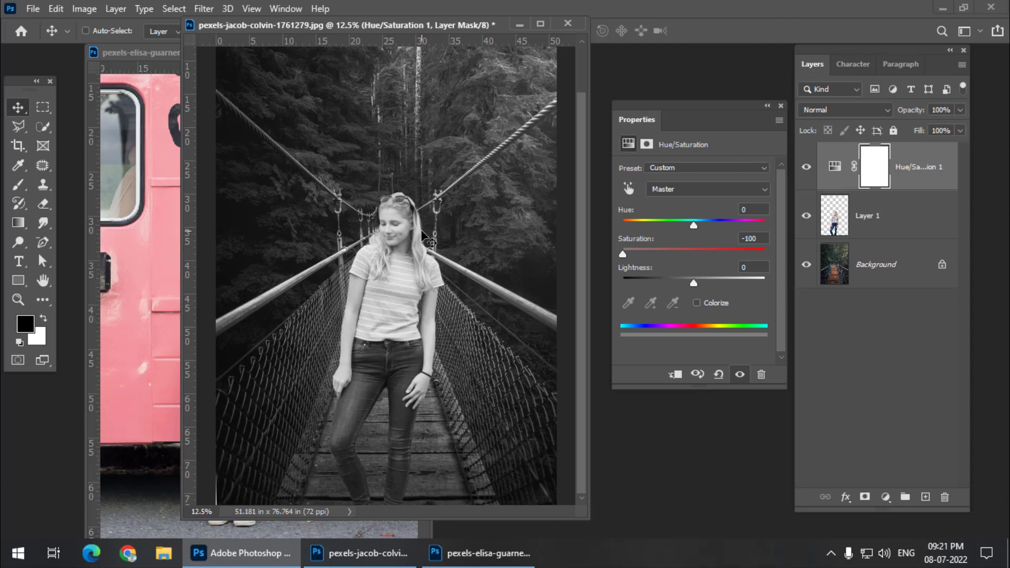
pyautogui.hotkey('ctrl', '-')
pyautogui.hotkey('ctrl', '+')
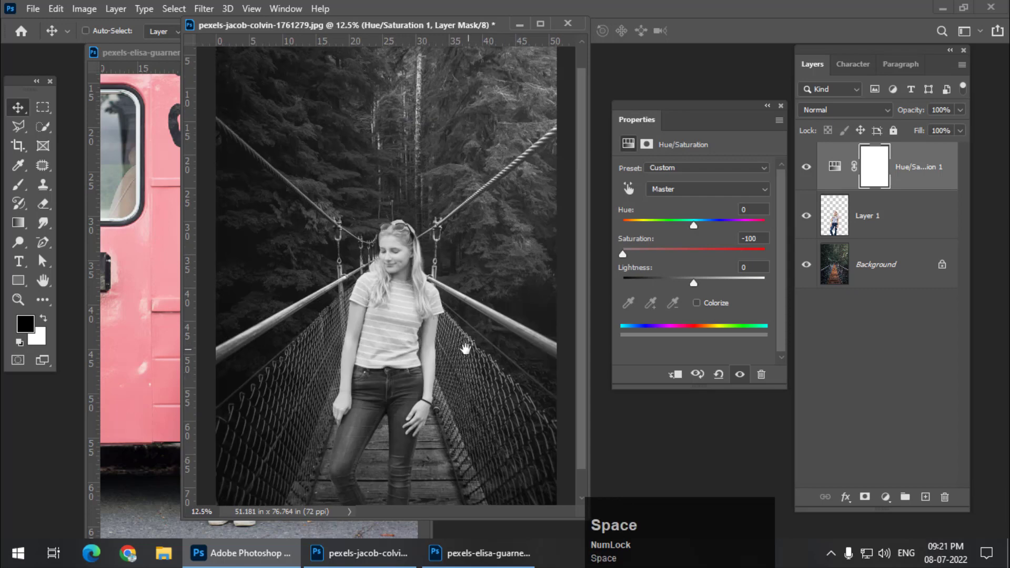
pyautogui.scroll(-1, 460, 313)
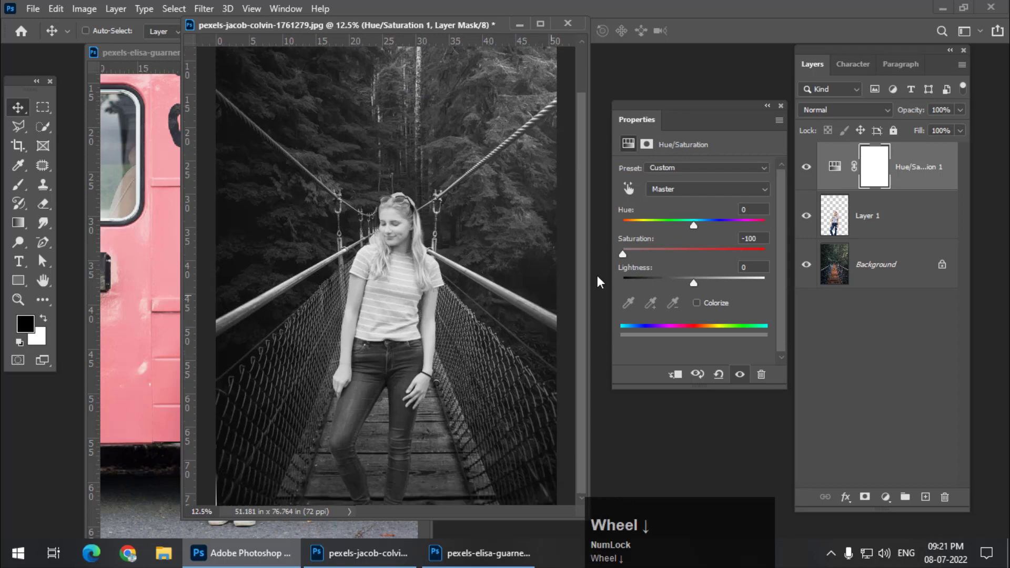
# Add a Levels adjustment layer directly above Layer 1, with its settings placed beside the image
pyautogui.click(903, 221)
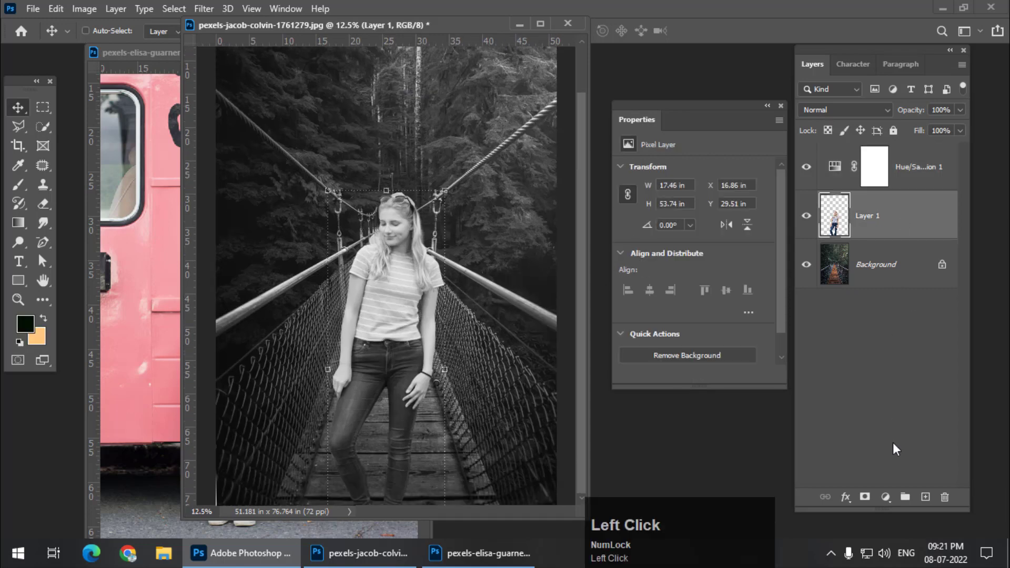
pyautogui.click(886, 497)
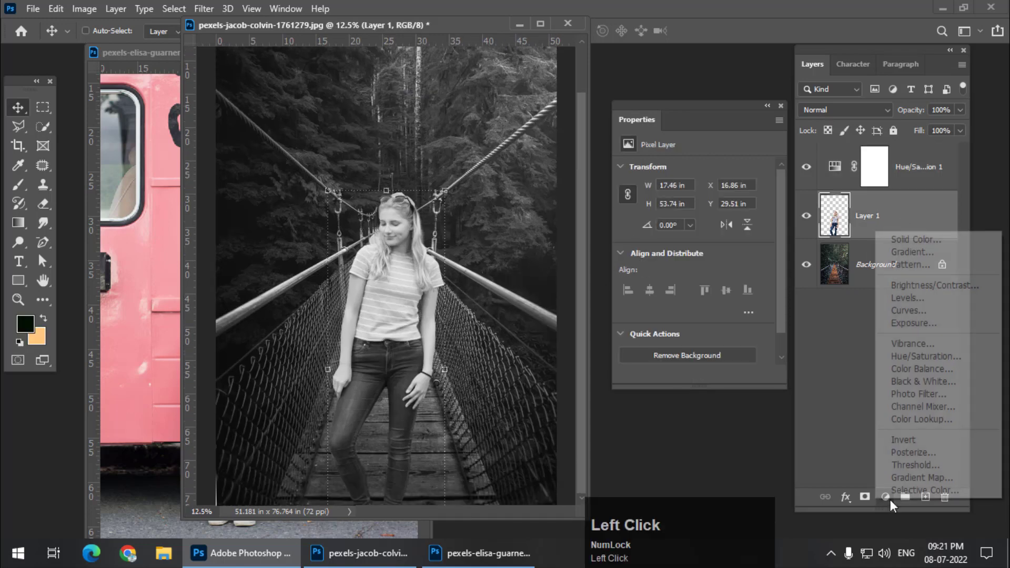
pyautogui.click(916, 298)
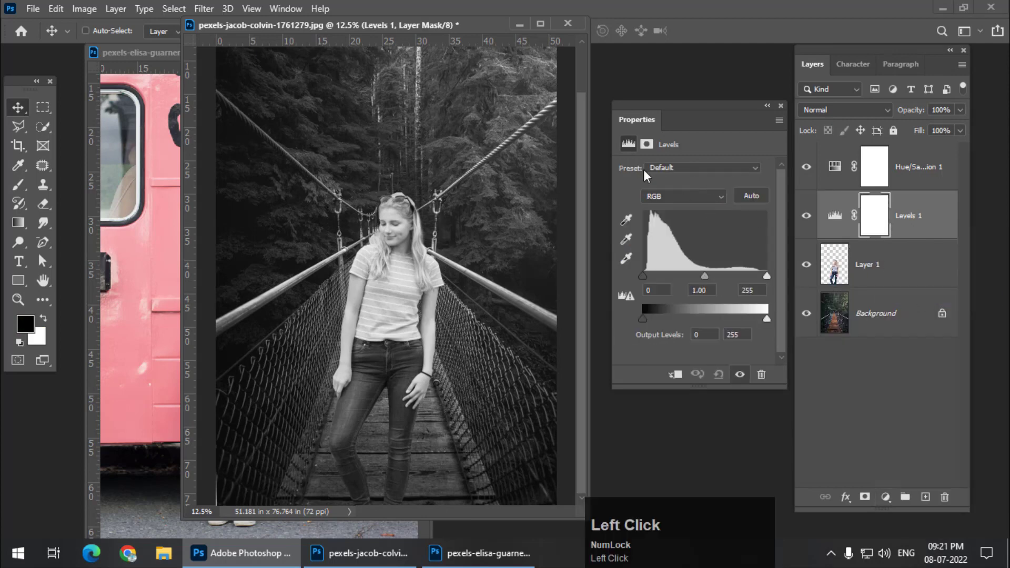
pyautogui.moveTo(634, 121); pyautogui.dragTo(614, 121)
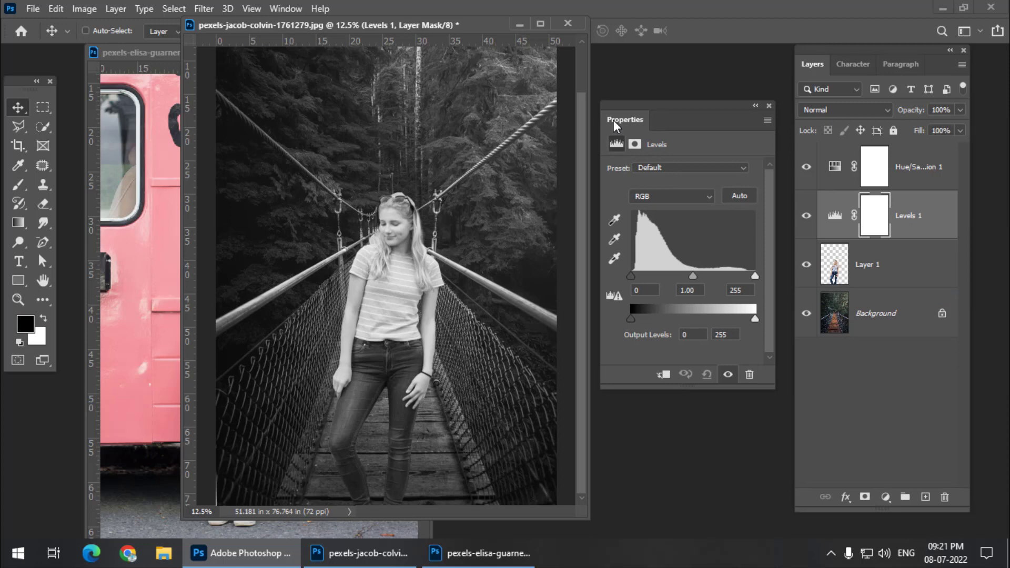
pyautogui.moveTo(613, 120); pyautogui.dragTo(620, 98)
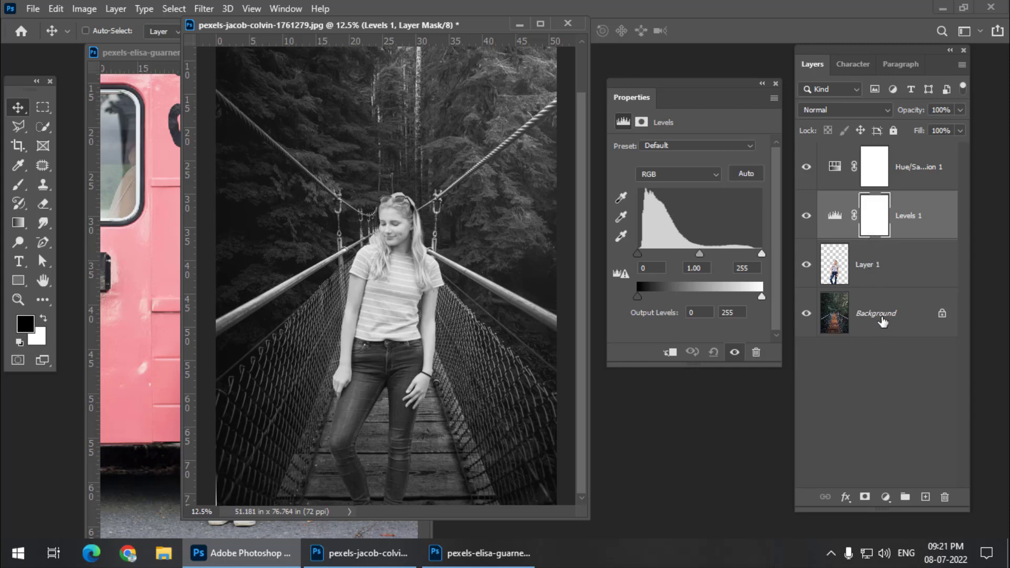
# Clip the Levels adjustment layer to Layer 1 so it affects only the woman
pyautogui.rightClick(931, 226)
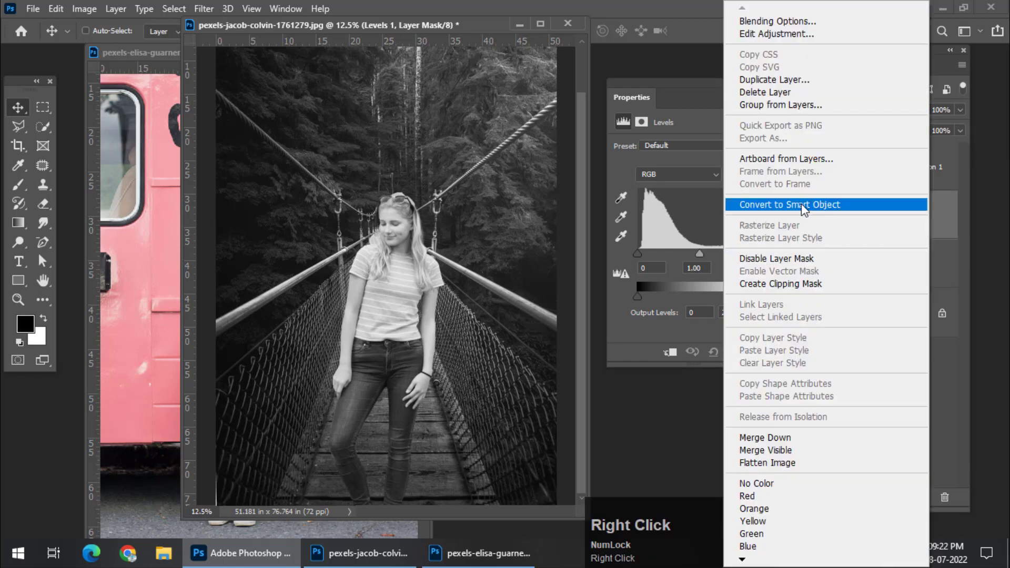
pyautogui.click(807, 284)
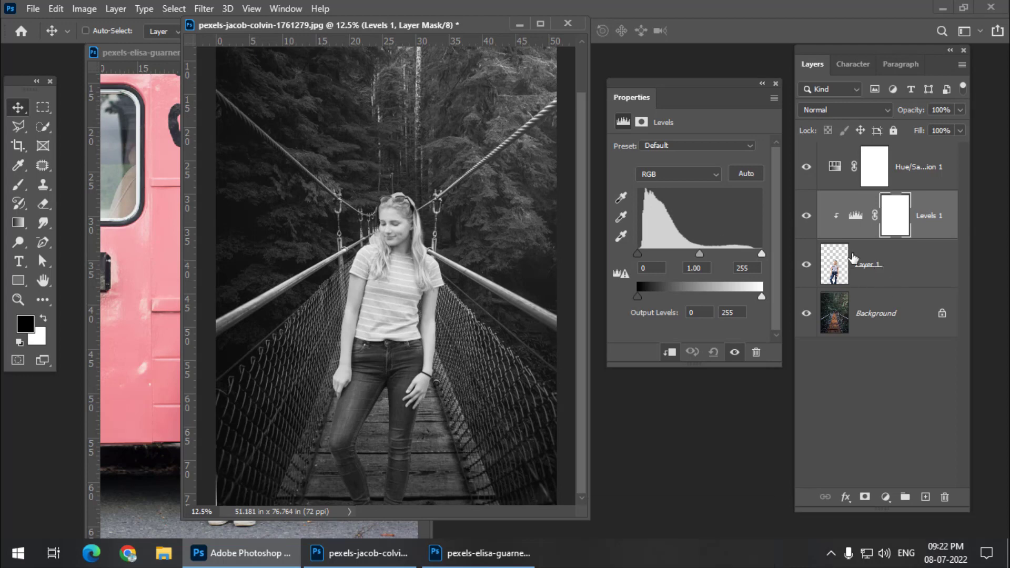
pyautogui.moveTo(629, 101); pyautogui.dragTo(613, 100)
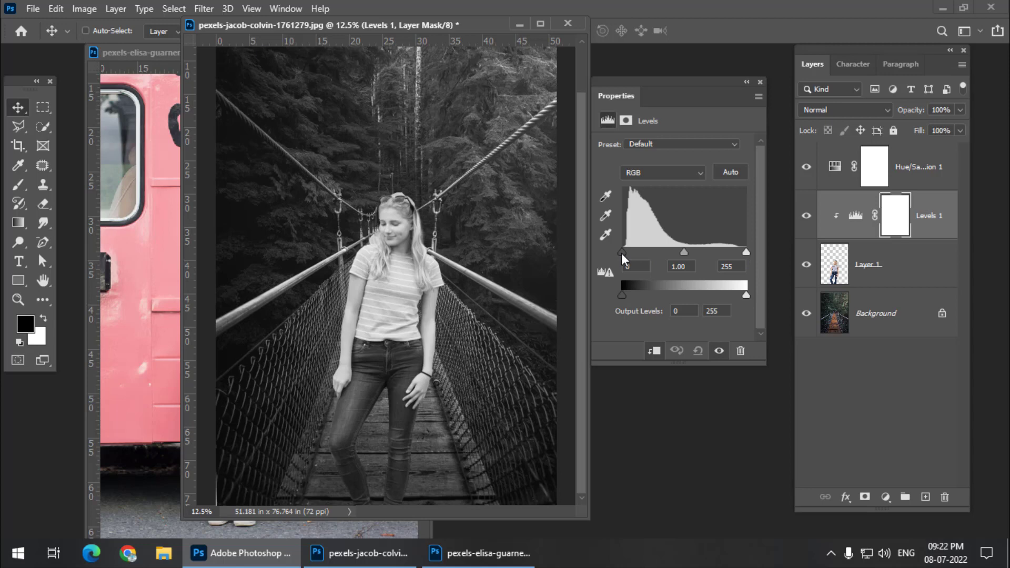
# Darken the woman by raising the shadow input level of the clipped Levels adjustment to 126
pyautogui.moveTo(620, 253)
pyautogui.mouseDown()
pyautogui.moveTo(660, 253)
pyautogui.moveTo(613, 257)
pyautogui.mouseUp()
pyautogui.moveTo(747, 253); pyautogui.dragTo(772, 252)
pyautogui.moveTo(623, 253); pyautogui.dragTo(642, 252)
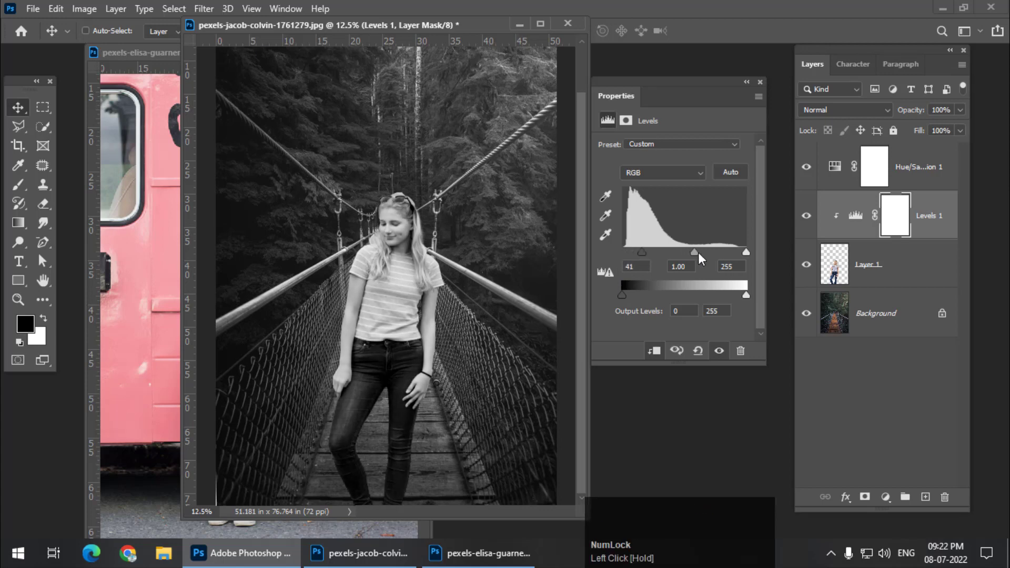
pyautogui.moveTo(640, 252); pyautogui.dragTo(675, 254)
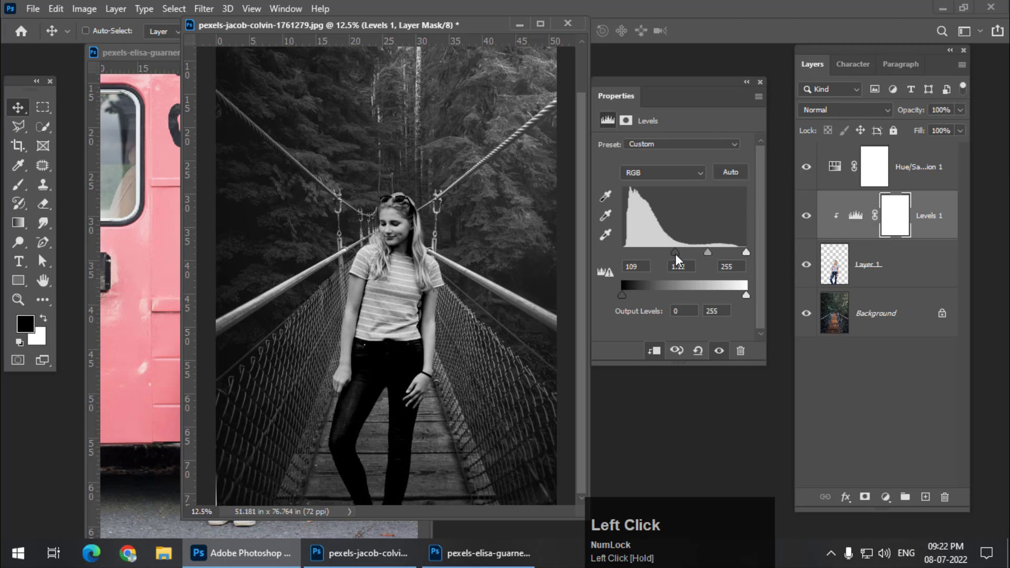
pyautogui.hotkey('ctrl', '-')
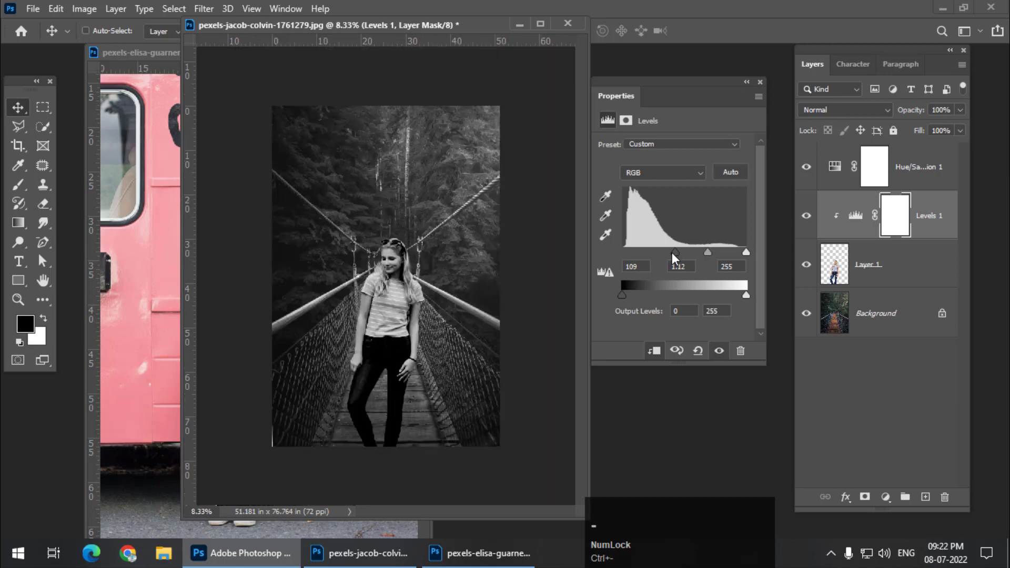
pyautogui.moveTo(671, 252)
pyautogui.mouseDown()
pyautogui.moveTo(708, 254)
pyautogui.moveTo(687, 254)
pyautogui.mouseUp()
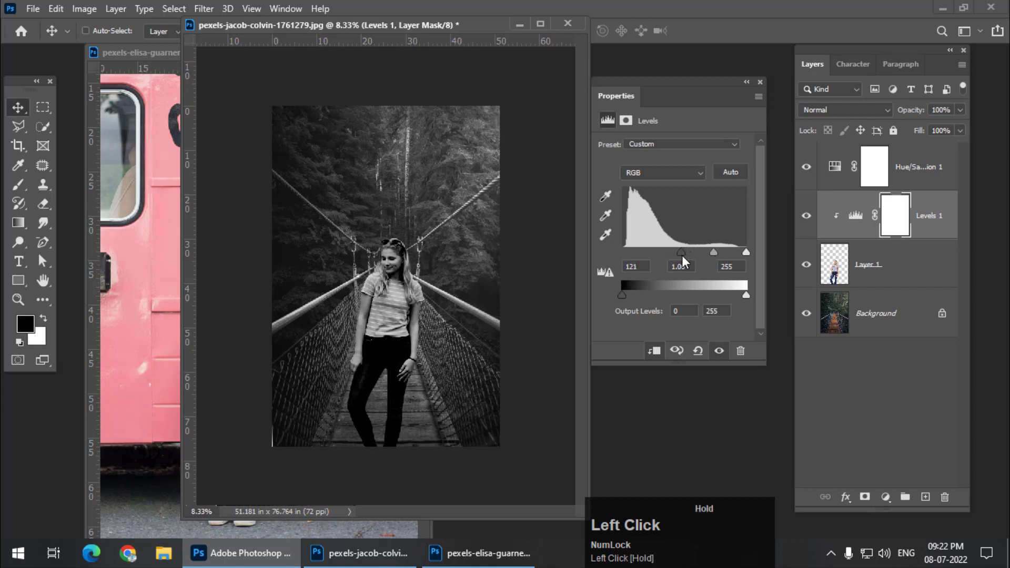
# Compare the woman's tones with and without the Levels adjustment by toggling its visibility, checking both the full image and a closer view
pyautogui.click(806, 217)
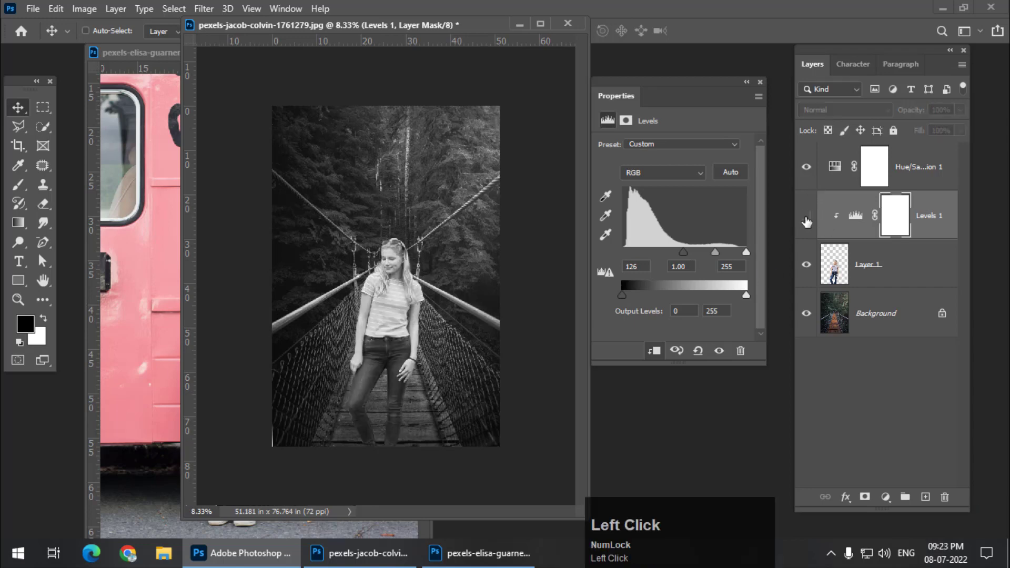
pyautogui.click(806, 219)
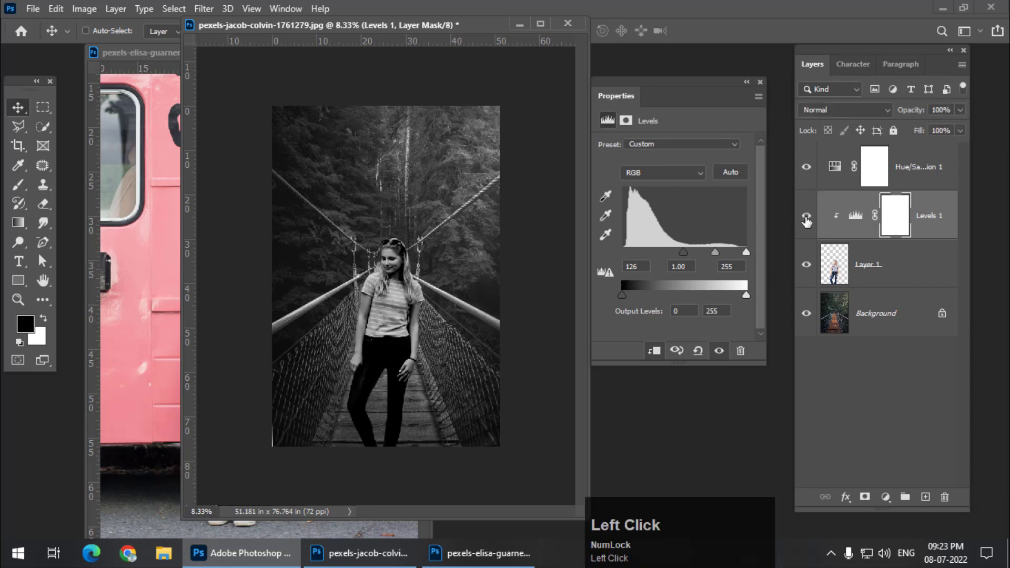
pyautogui.hotkey('ctrl', '=')
pyautogui.hotkey('ctrl', '=')
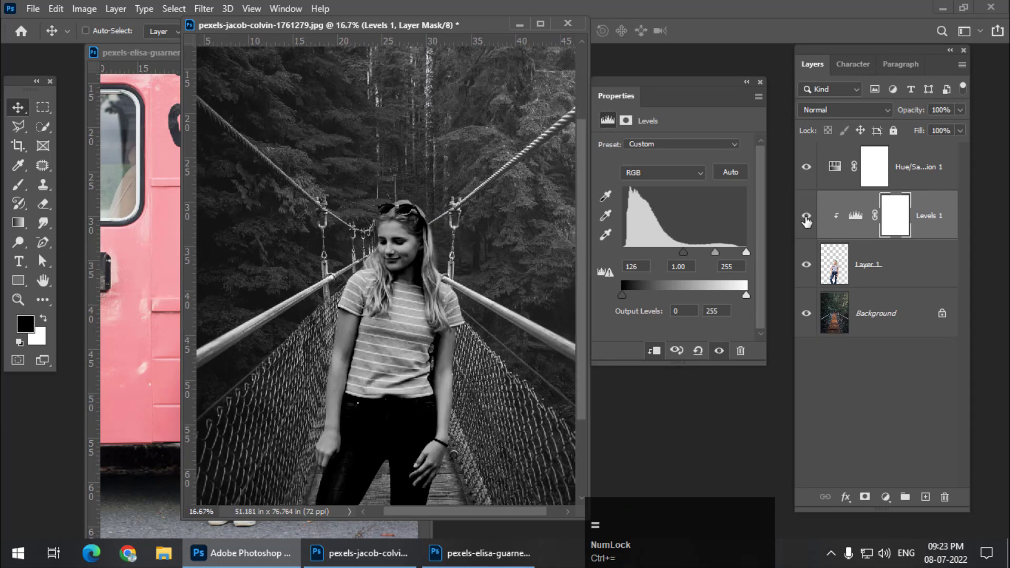
pyautogui.click(806, 218)
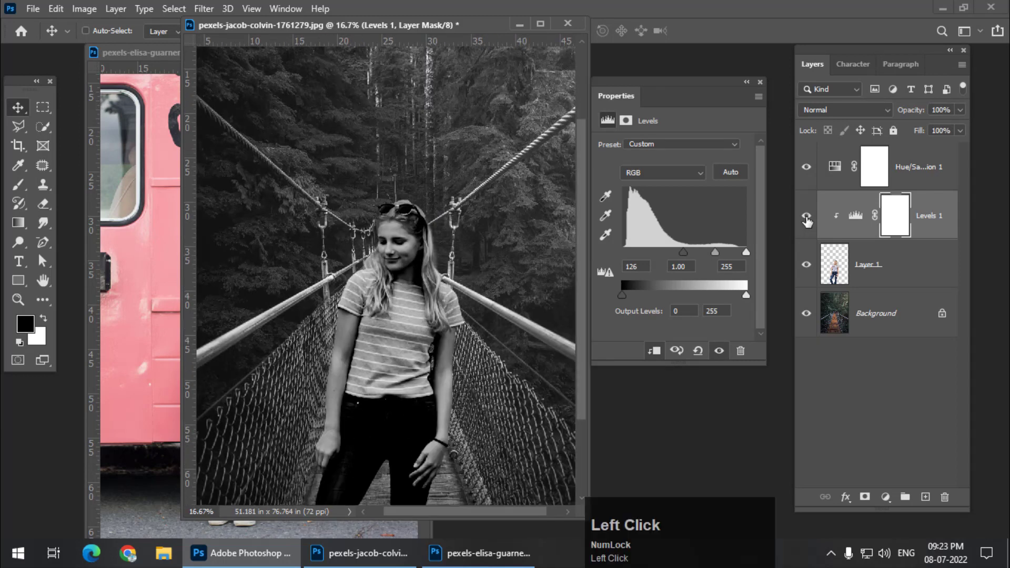
pyautogui.click(806, 218)
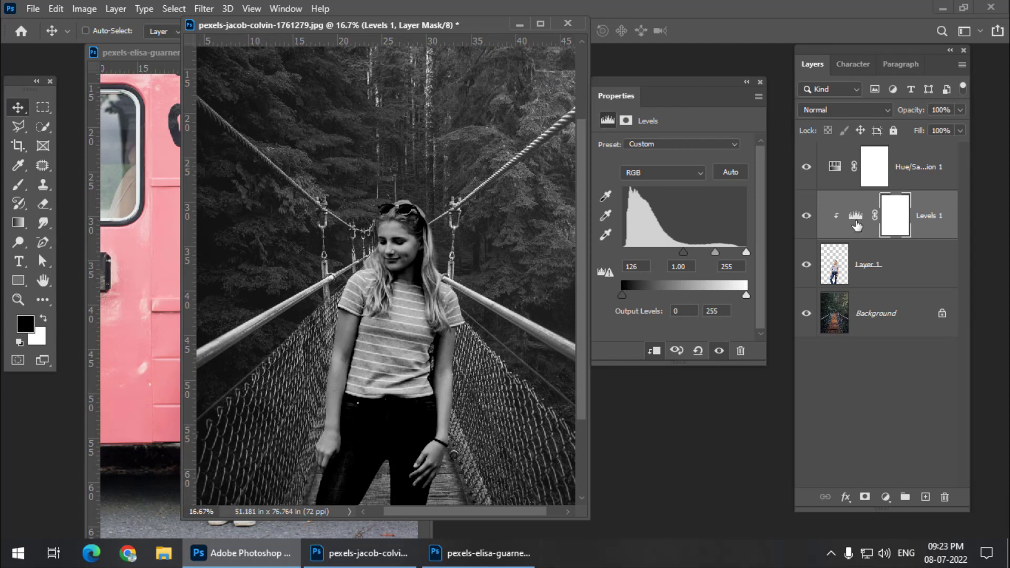
pyautogui.hotkey('ctrl', '-')
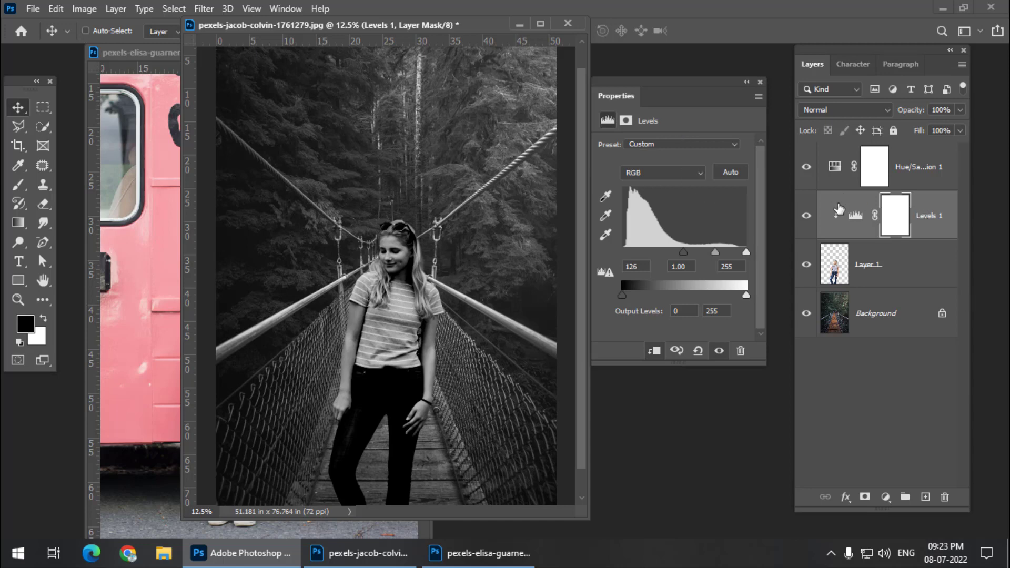
# Hide the Hue/Saturation adjustment temporarily to examine the woman's colours against the bridge, and show it again
pyautogui.moveTo(677, 91); pyautogui.dragTo(686, 79)
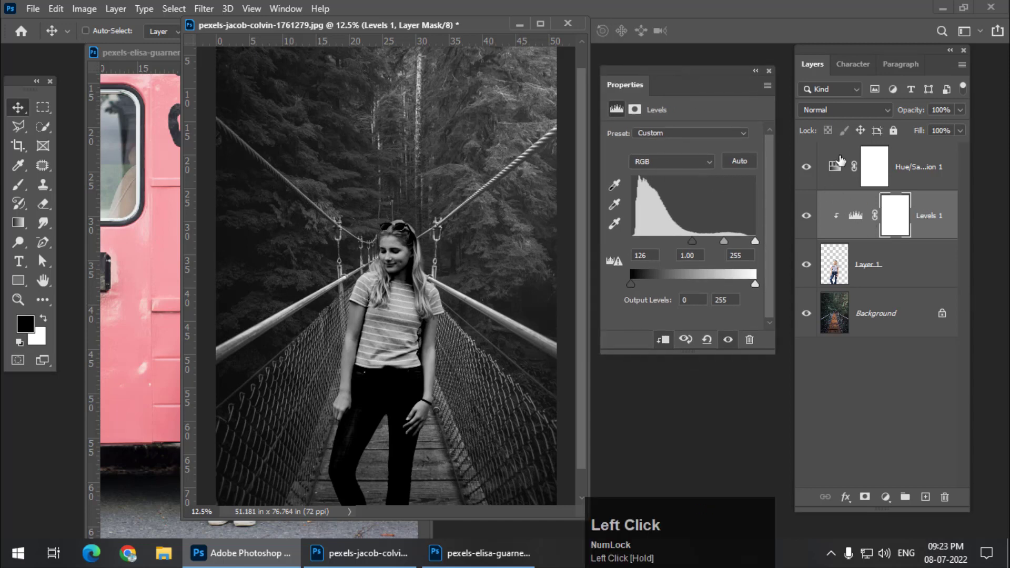
pyautogui.click(804, 168)
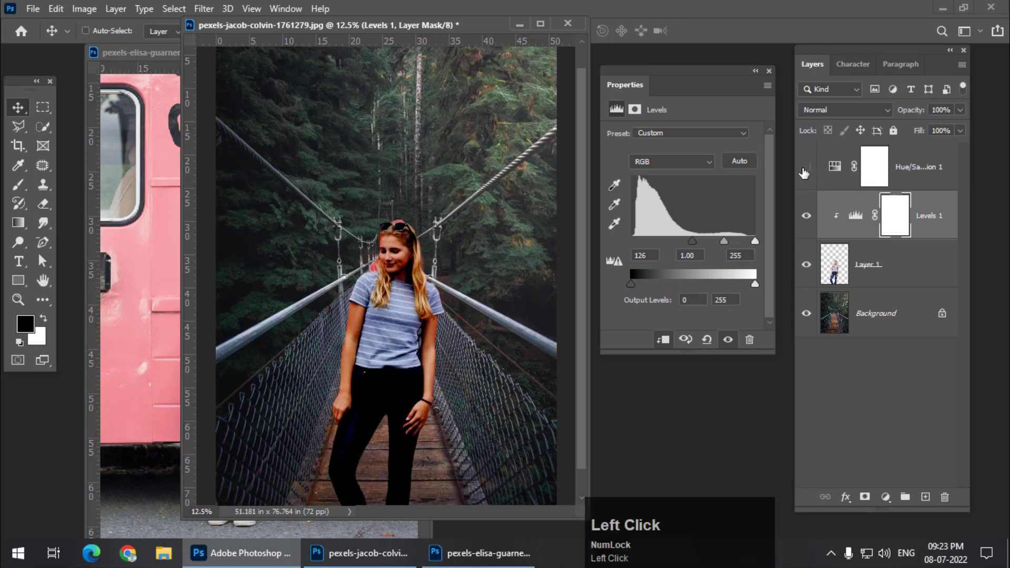
pyautogui.hotkey('ctrl', '-')
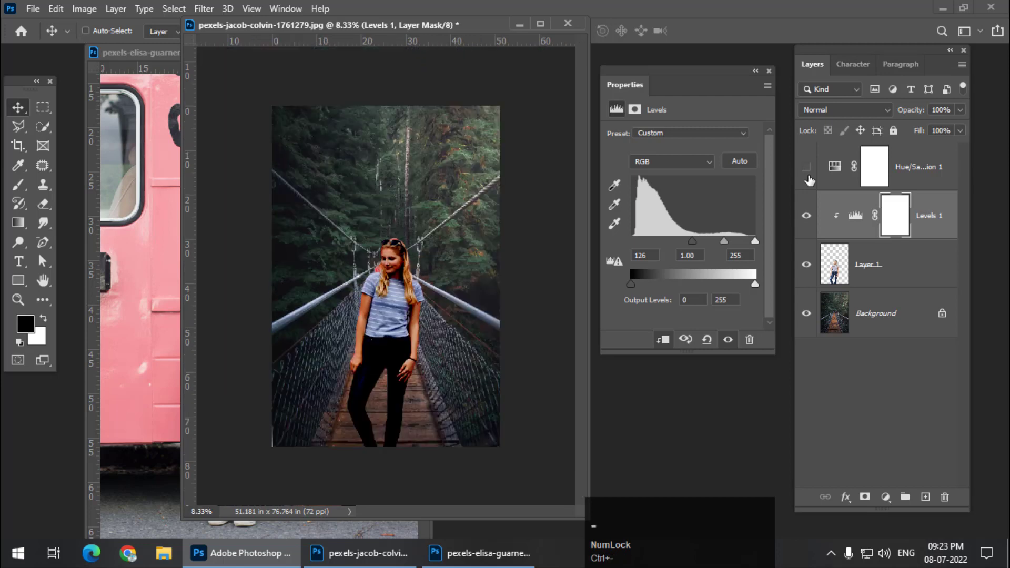
pyautogui.hotkey('ctrl', '=')
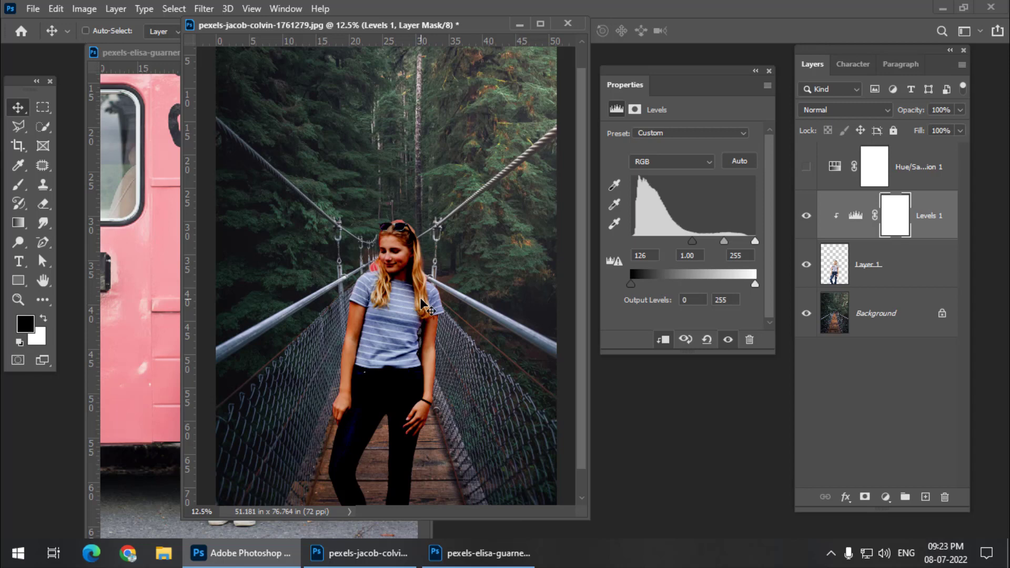
pyautogui.click(806, 167)
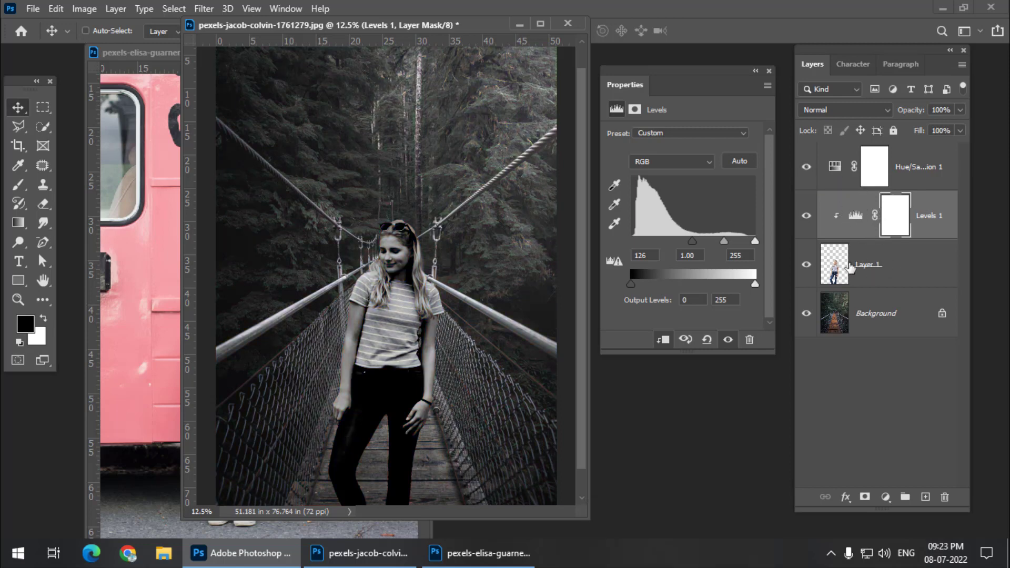
# Clip the Hue/Saturation adjustment to the woman's layer and set its saturation to -46
pyautogui.keyDown('alt'); pyautogui.click(921, 189); pyautogui.keyUp('alt')
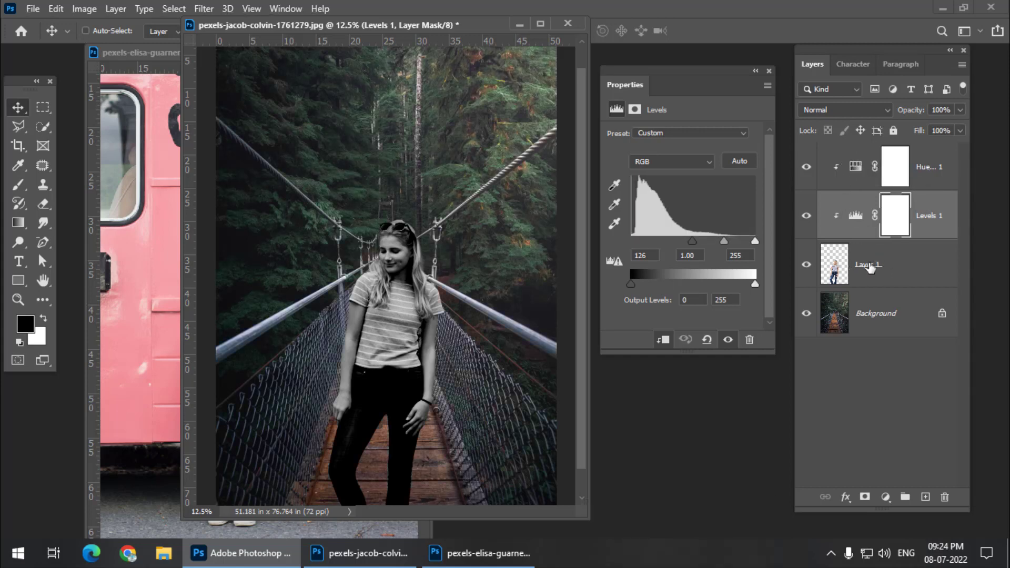
pyautogui.click(850, 176)
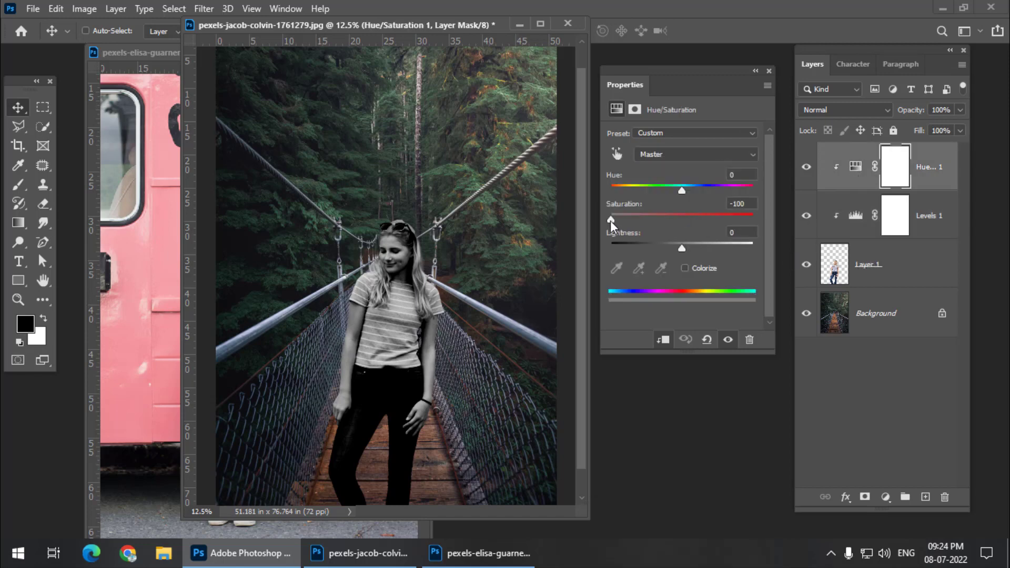
pyautogui.moveTo(610, 220); pyautogui.dragTo(649, 220)
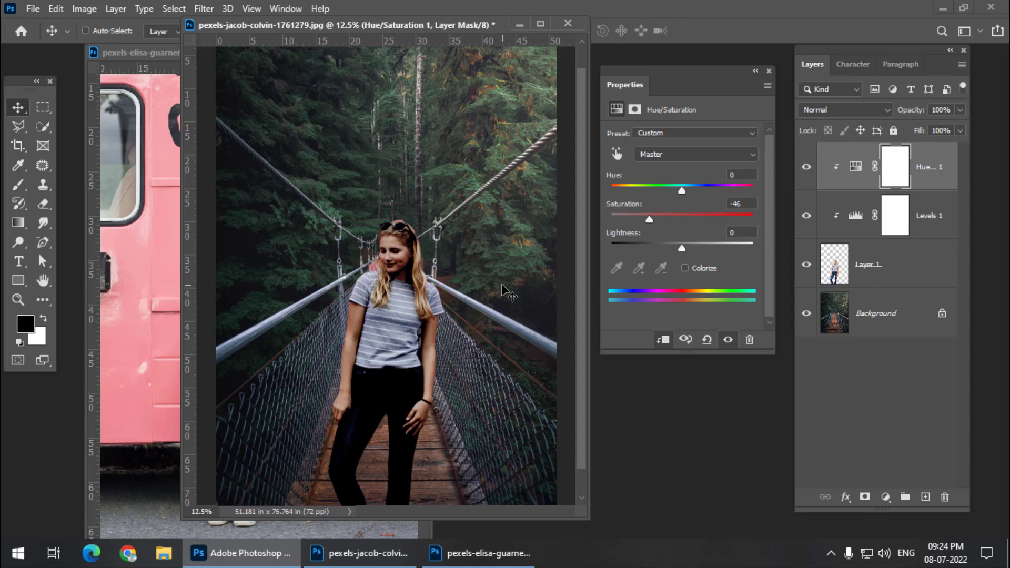
pyautogui.hotkey('ctrl', '-')
pyautogui.hotkey('ctrl', '=')
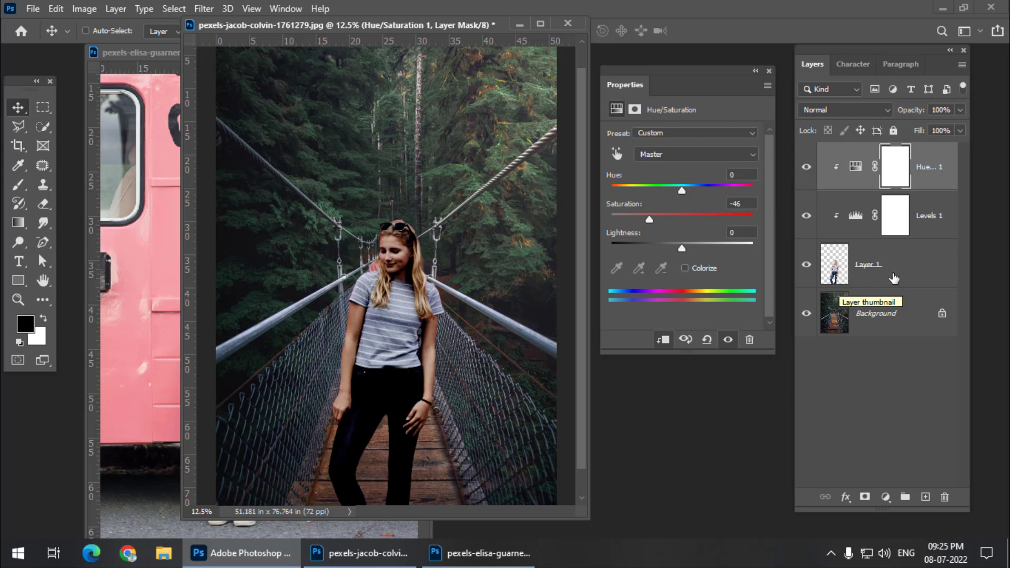
# Add a second Levels adjustment above Levels 1 with a highlight input of 182, and fill its mask with black
pyautogui.click(922, 235)
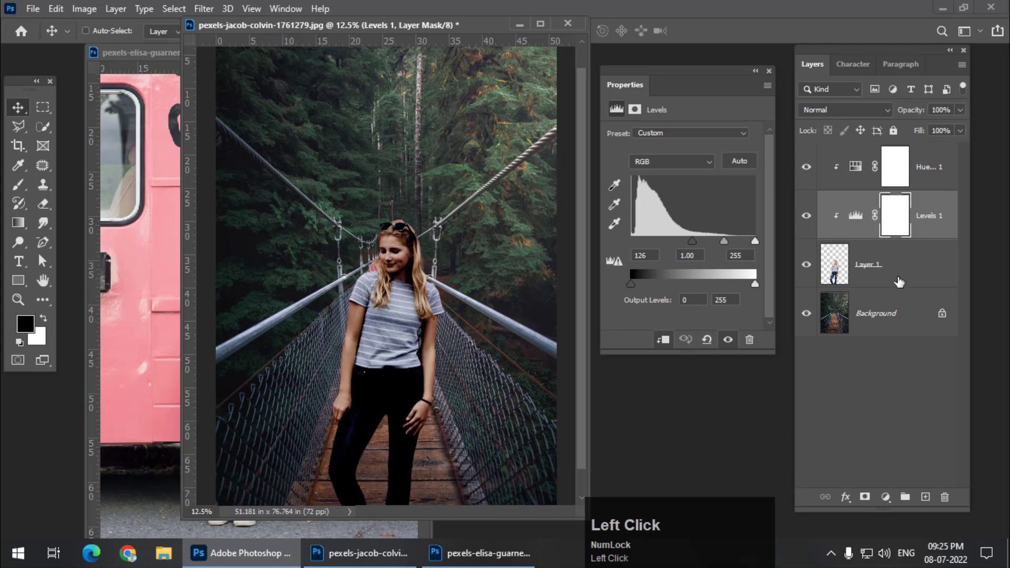
pyautogui.click(886, 497)
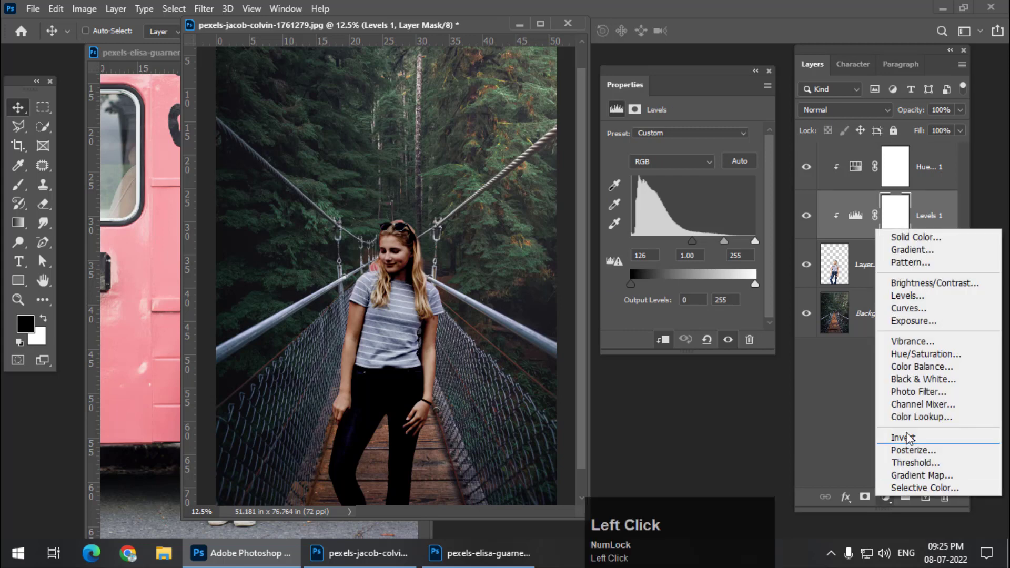
pyautogui.click(905, 297)
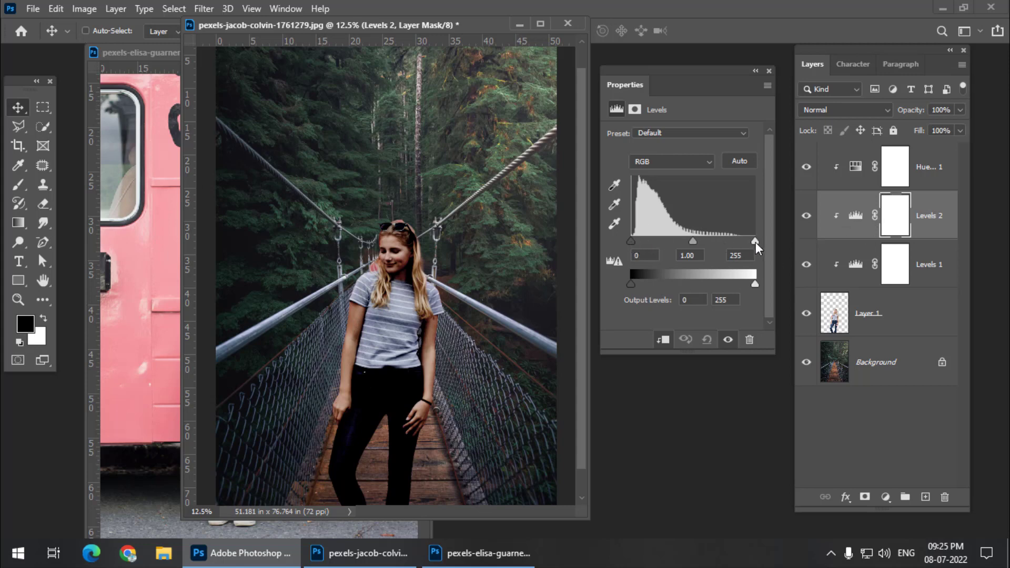
pyautogui.moveTo(754, 241); pyautogui.dragTo(720, 244)
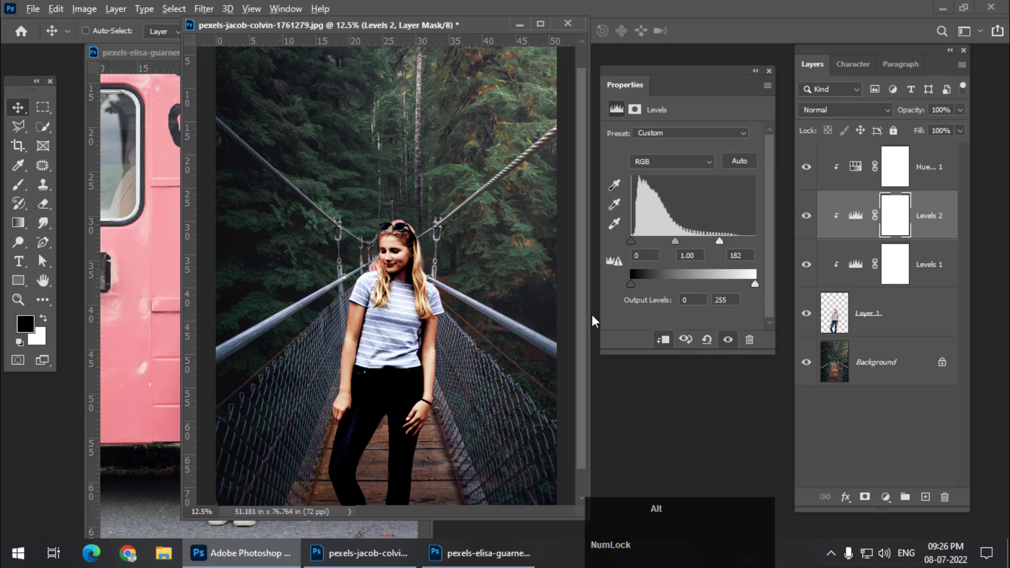
pyautogui.hotkey('alt', 'BackSpace')
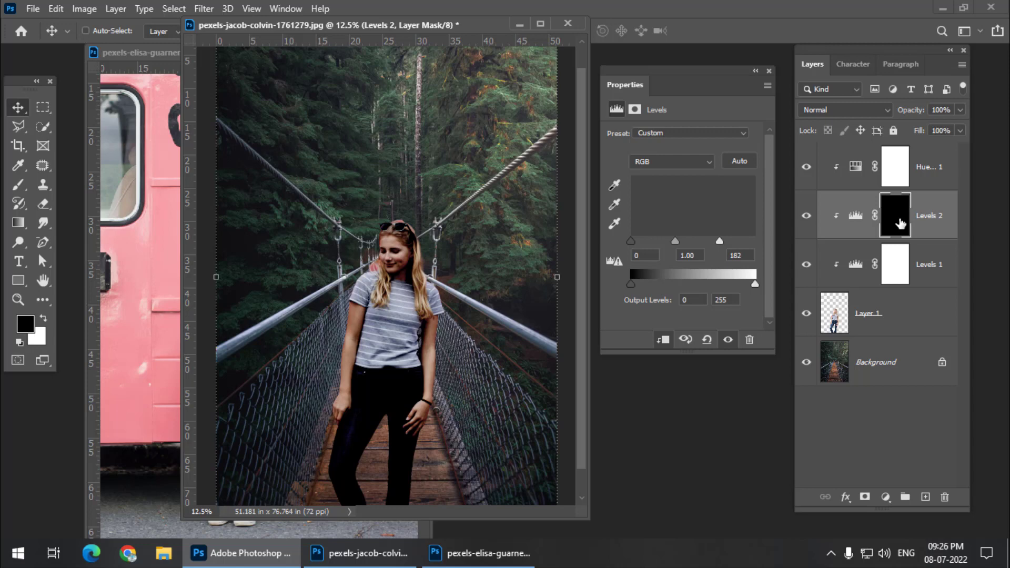
# Activate the Brush tool, shift the bridge document window clear of the brush options, and set the brush opacity to 11%
pyautogui.click(18, 184)
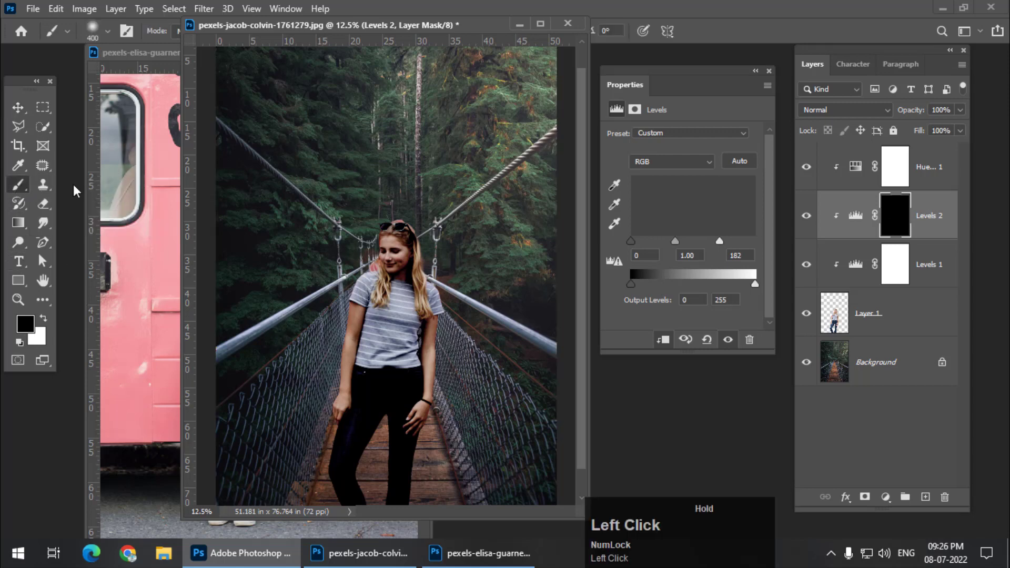
pyautogui.rightClick(23, 188)
pyautogui.click(63, 187)
pyautogui.moveTo(295, 24); pyautogui.dragTo(293, 85)
pyautogui.moveTo(292, 32); pyautogui.dragTo(256, 34)
pyautogui.moveTo(251, 33)
pyautogui.mouseDown()
pyautogui.moveTo(289, 17)
pyautogui.moveTo(267, 42)
pyautogui.mouseUp()
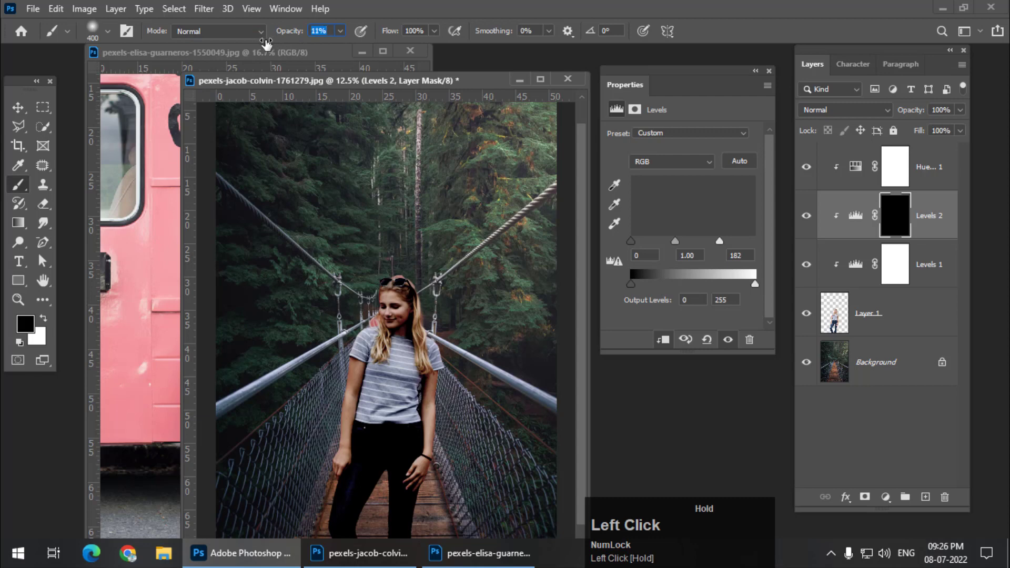
pyautogui.moveTo(311, 89); pyautogui.dragTo(304, 77)
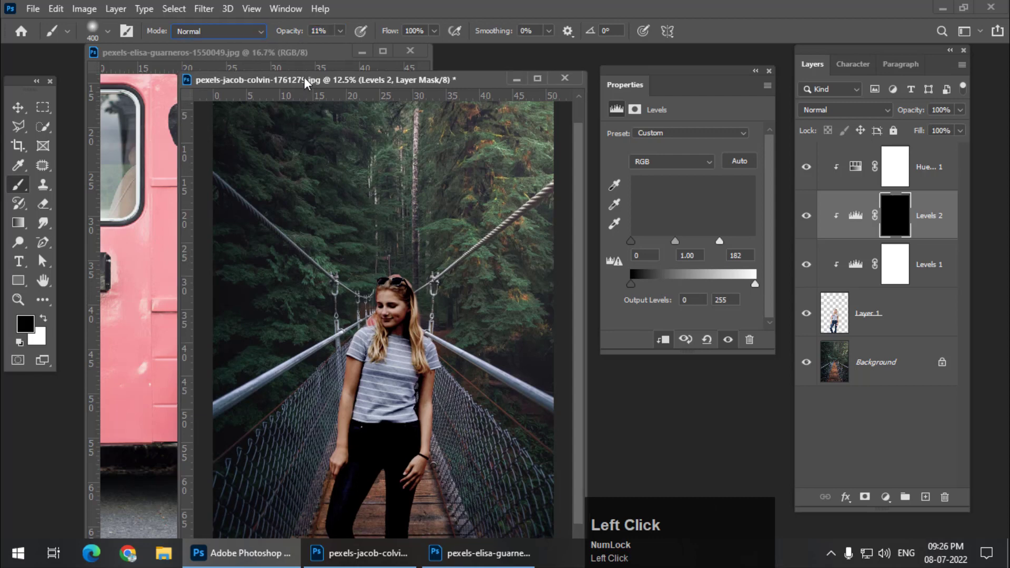
# Choose the Soft Round brush preset at 400 px with 0% hardness
pyautogui.rightClick(320, 180)
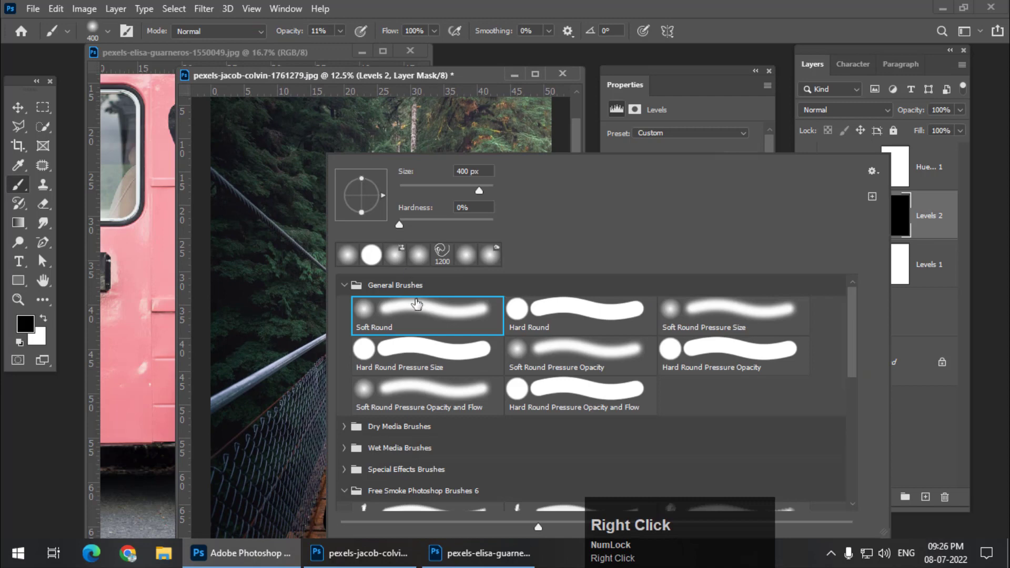
pyautogui.rightClick(17, 184)
pyautogui.click(74, 183)
pyautogui.rightClick(254, 191)
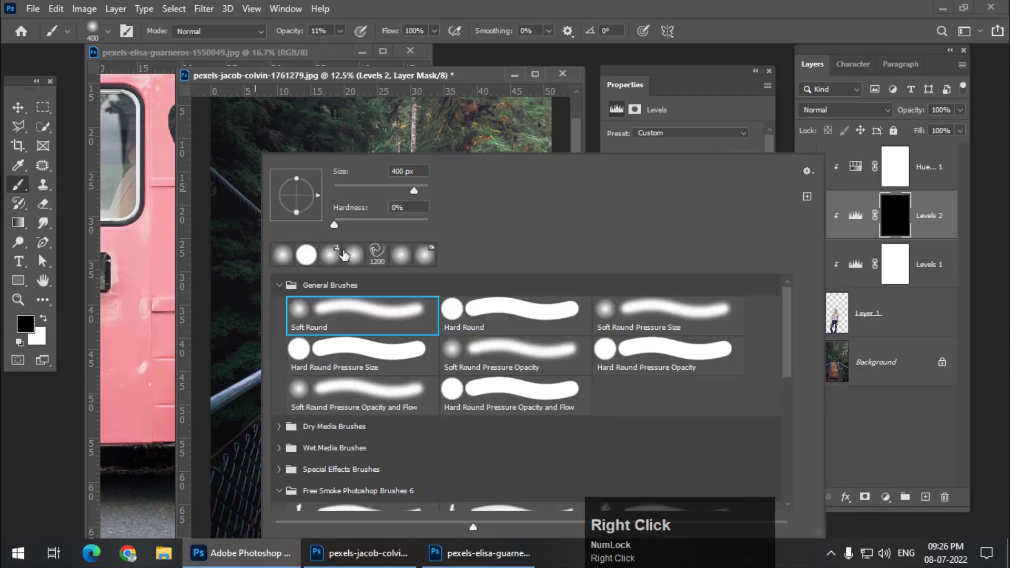
pyautogui.click(354, 310)
pyautogui.click(342, 75)
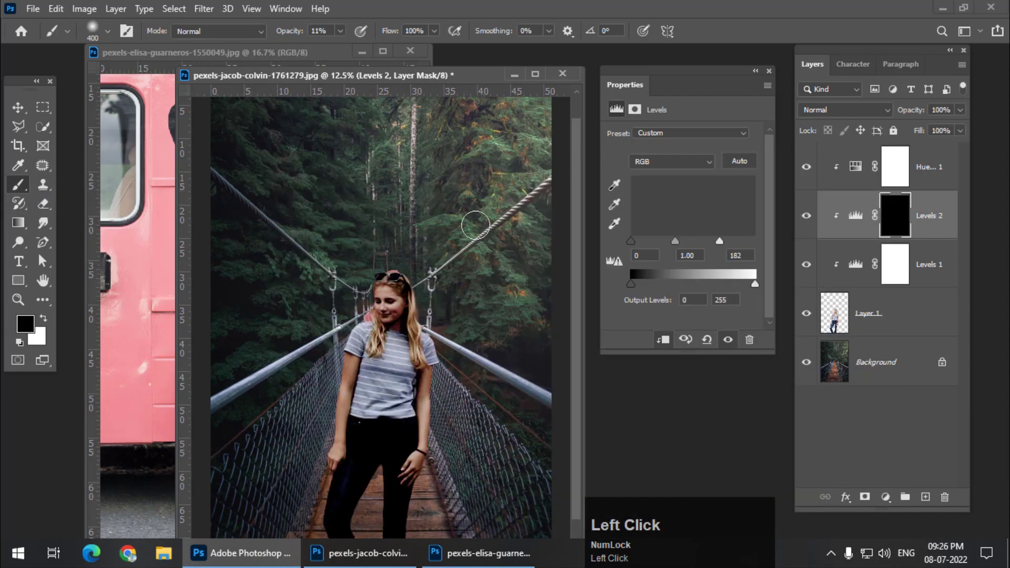
# Paint white on the Levels 2 mask with a 400 px brush, down the image-left side of the woman's face, torso and leg
pyautogui.hotkey('ctrl', '+')
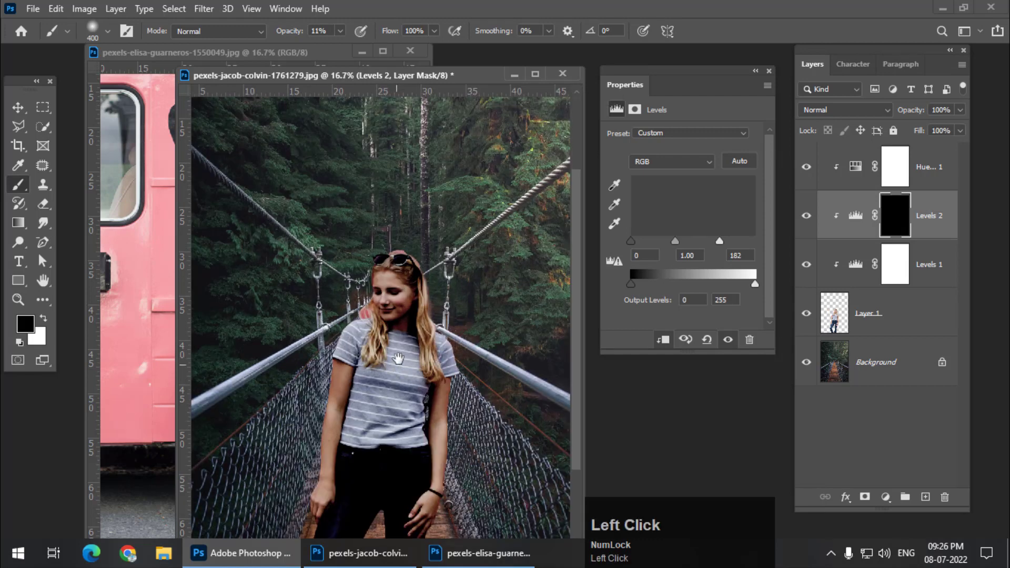
pyautogui.moveTo(398, 359); pyautogui.dragTo(435, 248)
pyautogui.press('[')
pyautogui.press('[')
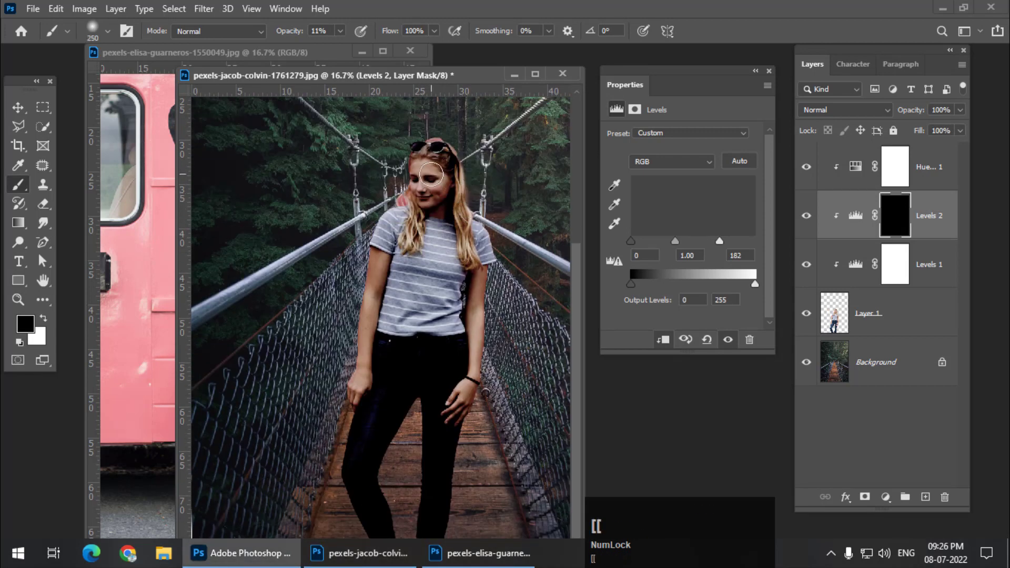
pyautogui.press(']')
pyautogui.moveTo(423, 166)
pyautogui.mouseDown()
pyautogui.moveTo(400, 256)
pyautogui.moveTo(379, 249)
pyautogui.moveTo(368, 287)
pyautogui.mouseUp()
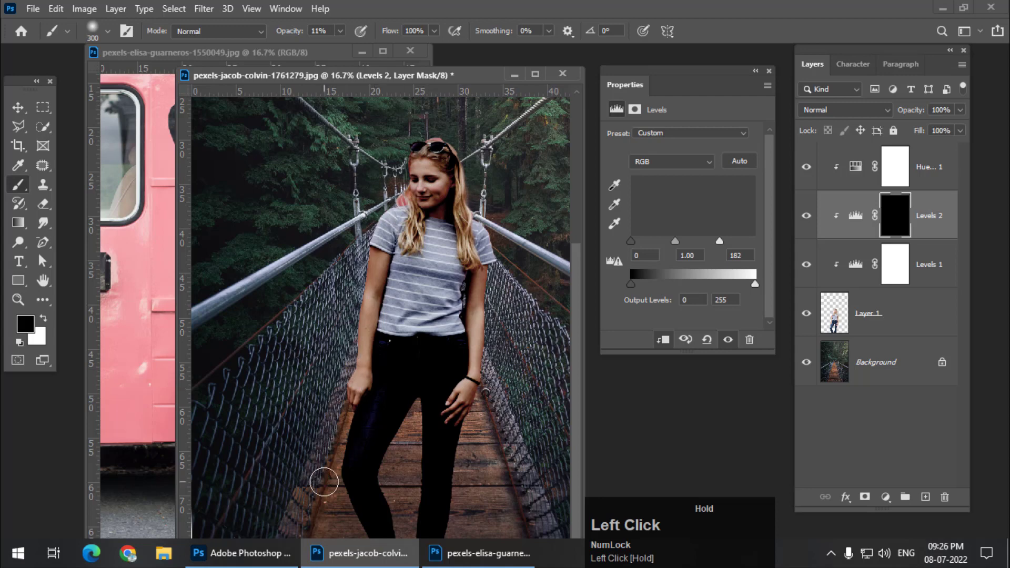
pyautogui.press(']')
pyautogui.moveTo(422, 205)
pyautogui.mouseDown()
pyautogui.moveTo(421, 155)
pyautogui.moveTo(375, 284)
pyautogui.moveTo(351, 445)
pyautogui.moveTo(377, 393)
pyautogui.moveTo(374, 290)
pyautogui.moveTo(422, 155)
pyautogui.moveTo(360, 437)
pyautogui.moveTo(358, 525)
pyautogui.moveTo(357, 422)
pyautogui.moveTo(497, 371)
pyautogui.moveTo(409, 221)
pyautogui.moveTo(424, 163)
pyautogui.mouseUp()
pyautogui.press('x')
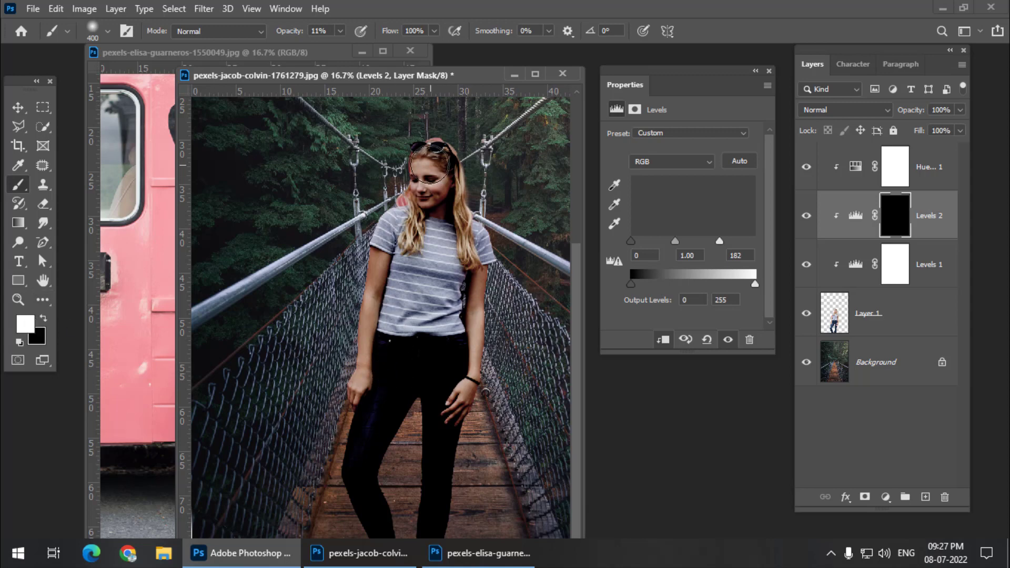
pyautogui.click(414, 163)
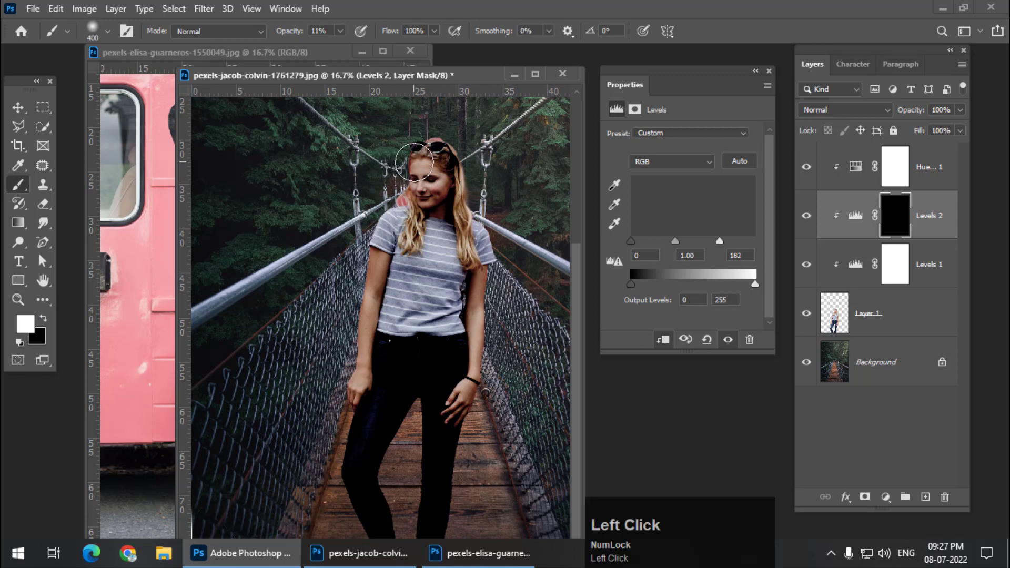
pyautogui.moveTo(414, 163)
pyautogui.mouseDown()
pyautogui.moveTo(393, 239)
pyautogui.moveTo(380, 223)
pyautogui.moveTo(361, 468)
pyautogui.mouseUp()
pyautogui.moveTo(413, 172)
pyautogui.mouseDown()
pyautogui.moveTo(413, 217)
pyautogui.moveTo(407, 208)
pyautogui.moveTo(388, 237)
pyautogui.moveTo(339, 450)
pyautogui.moveTo(361, 525)
pyautogui.moveTo(349, 453)
pyautogui.moveTo(359, 457)
pyautogui.moveTo(372, 340)
pyautogui.moveTo(415, 224)
pyautogui.moveTo(416, 154)
pyautogui.moveTo(349, 424)
pyautogui.mouseUp()
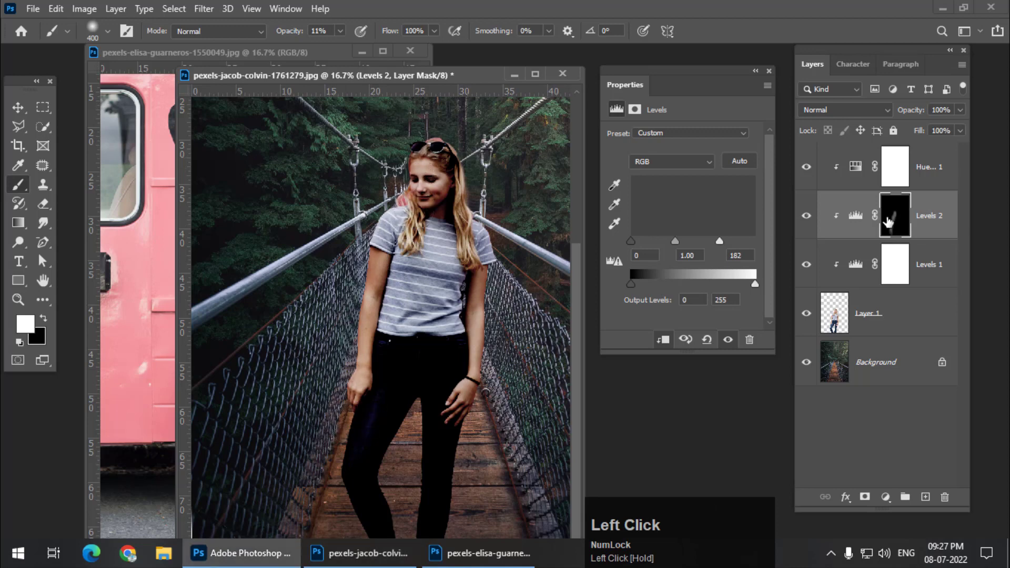
# Compare the woman's highlights with Levels 2 hidden and shown
pyautogui.click(806, 217)
pyautogui.click(806, 217)
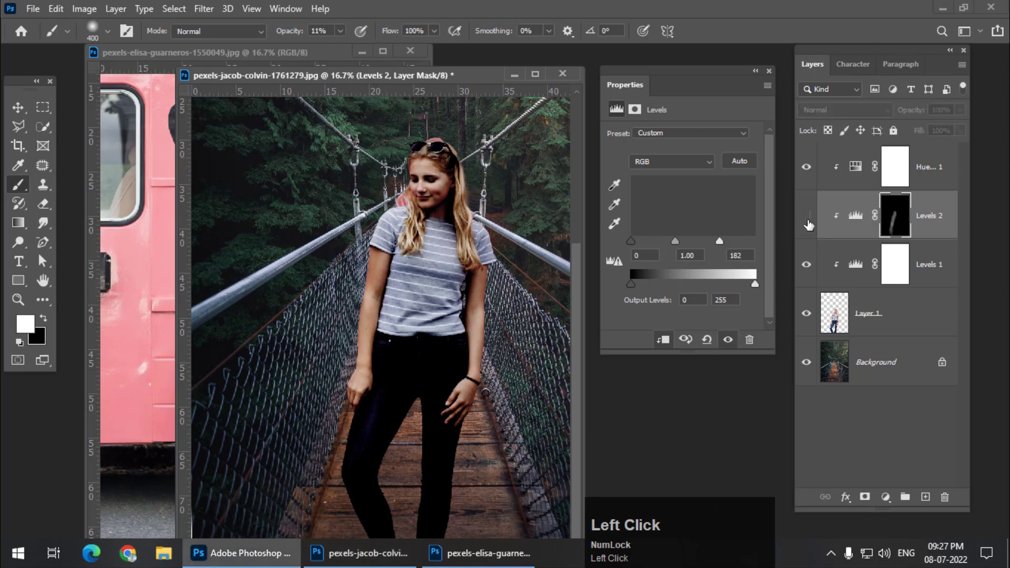
pyautogui.click(806, 217)
pyautogui.click(806, 217)
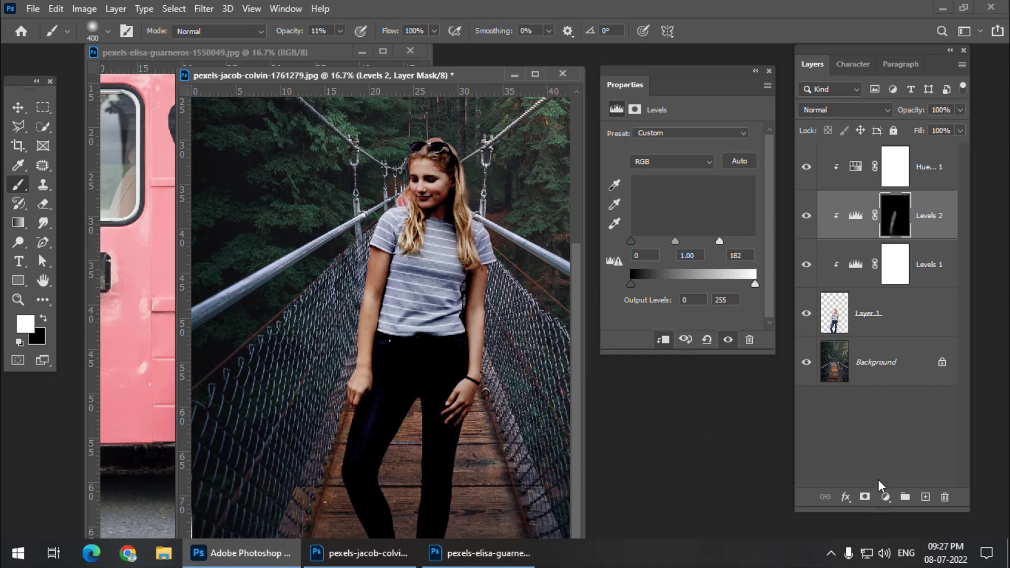
# Add a third Levels adjustment above Levels 2 with a shadow input of 61
pyautogui.click(886, 497)
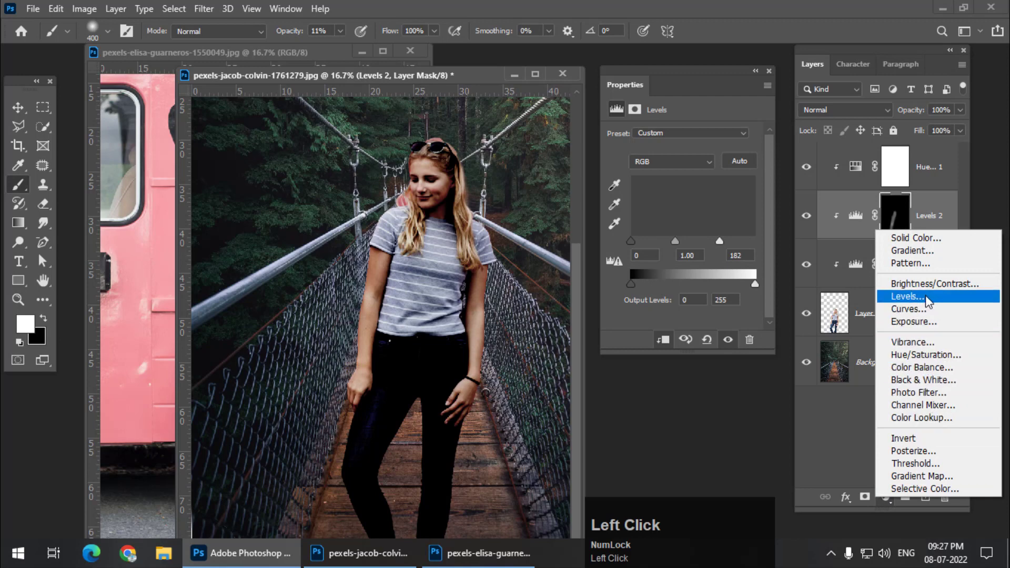
pyautogui.click(925, 297)
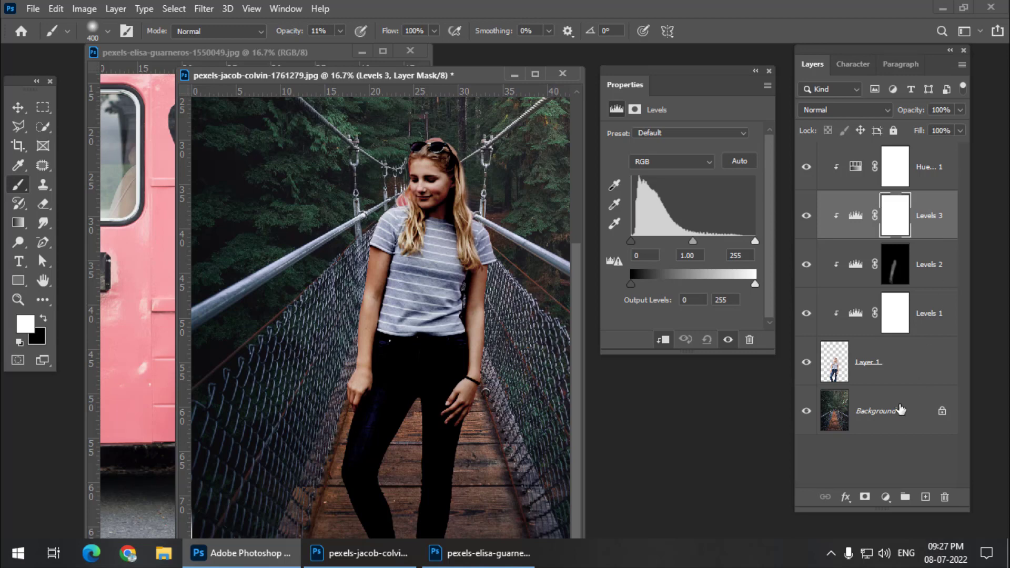
pyautogui.click(897, 227)
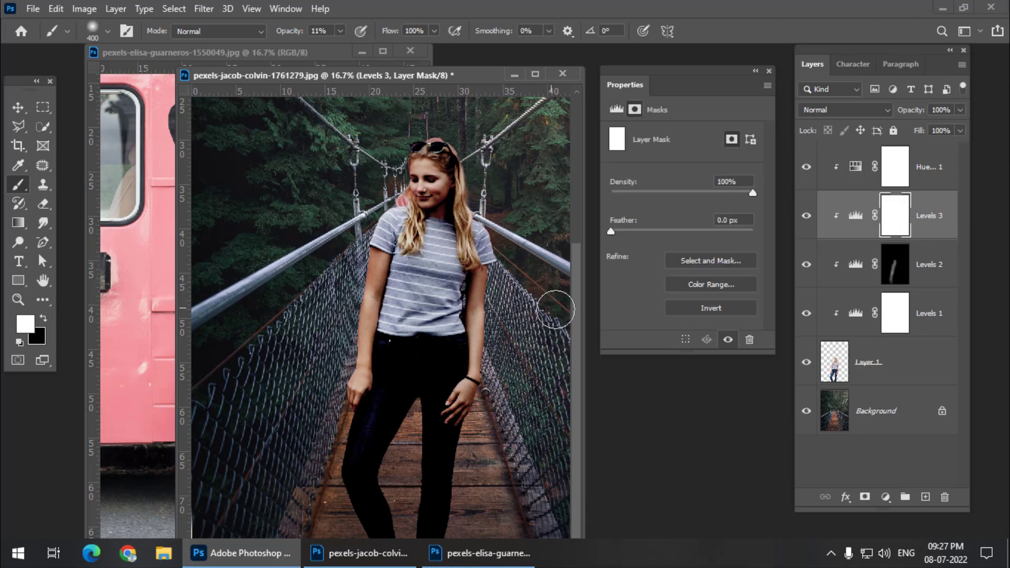
pyautogui.click(855, 216)
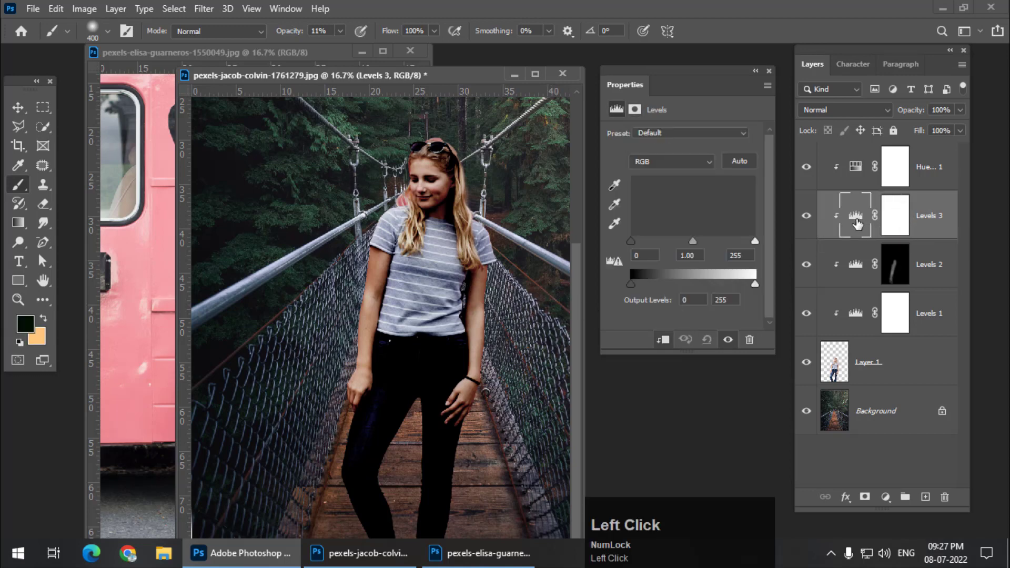
pyautogui.moveTo(633, 241); pyautogui.dragTo(661, 244)
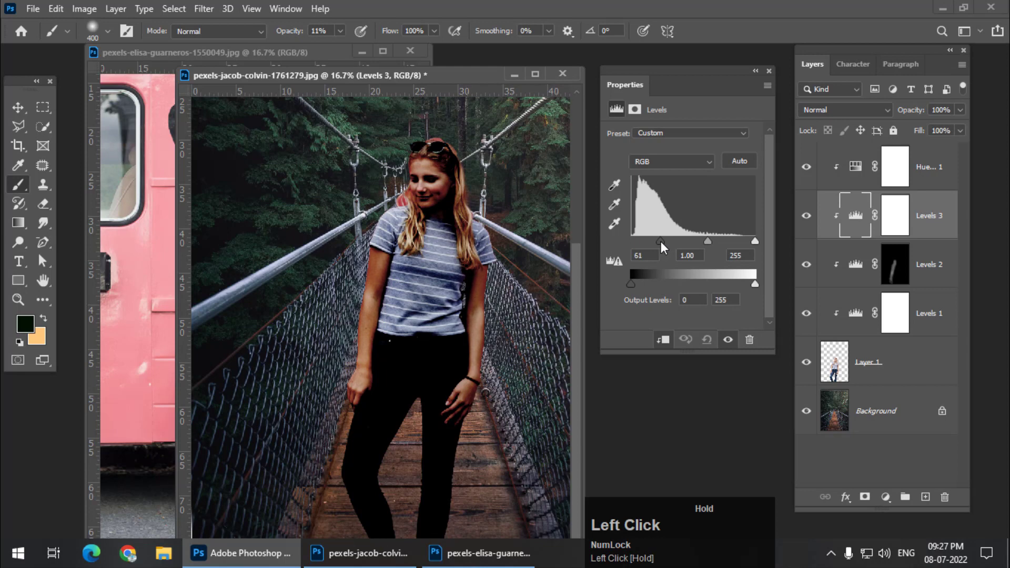
pyautogui.moveTo(661, 245); pyautogui.dragTo(662, 245)
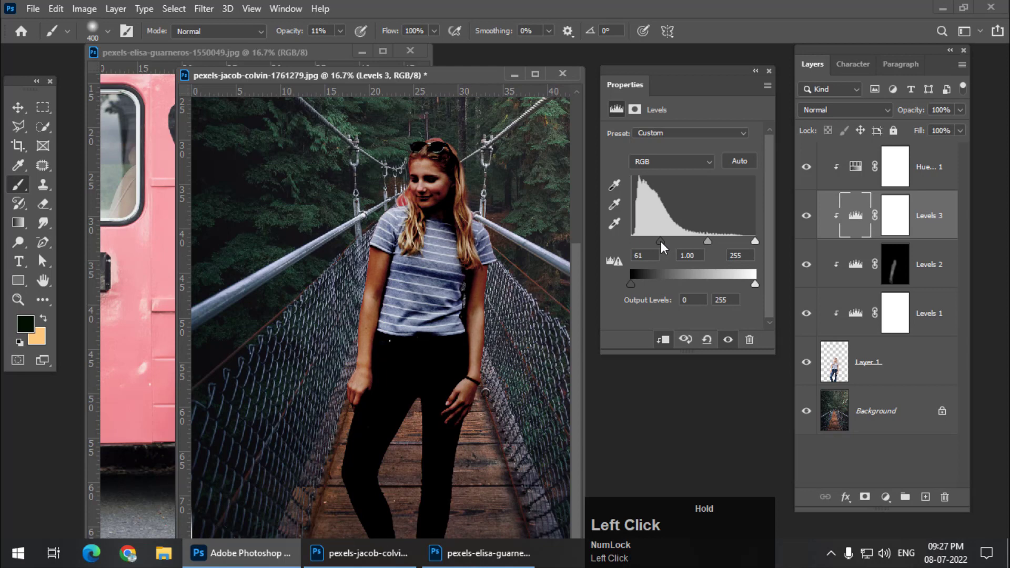
# Fill the Levels 3 mask with black and paint white down the image-right side of the woman's hair, torso and arm
pyautogui.click(897, 219)
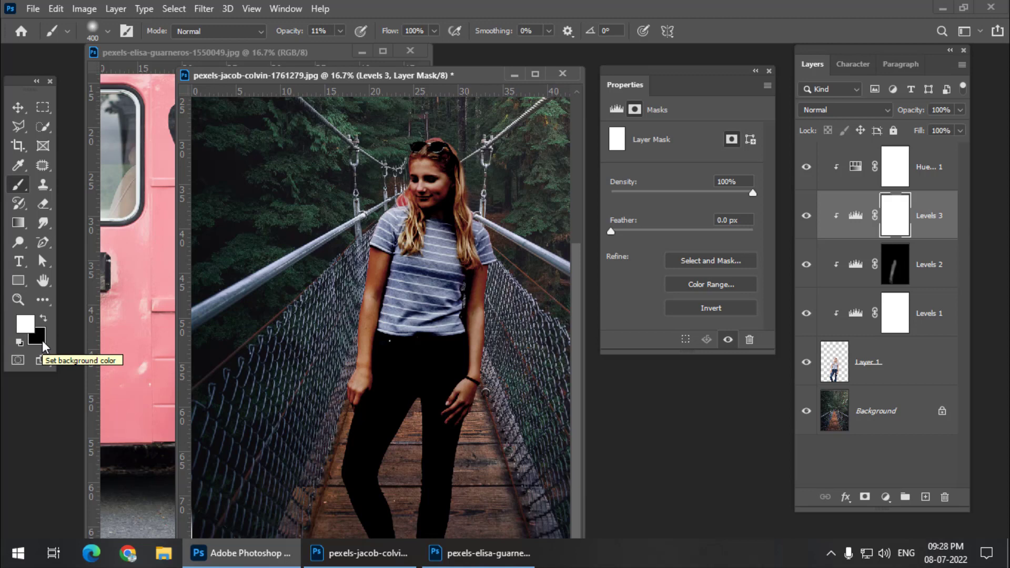
pyautogui.hotkey('ctrl', 'BackSpace')
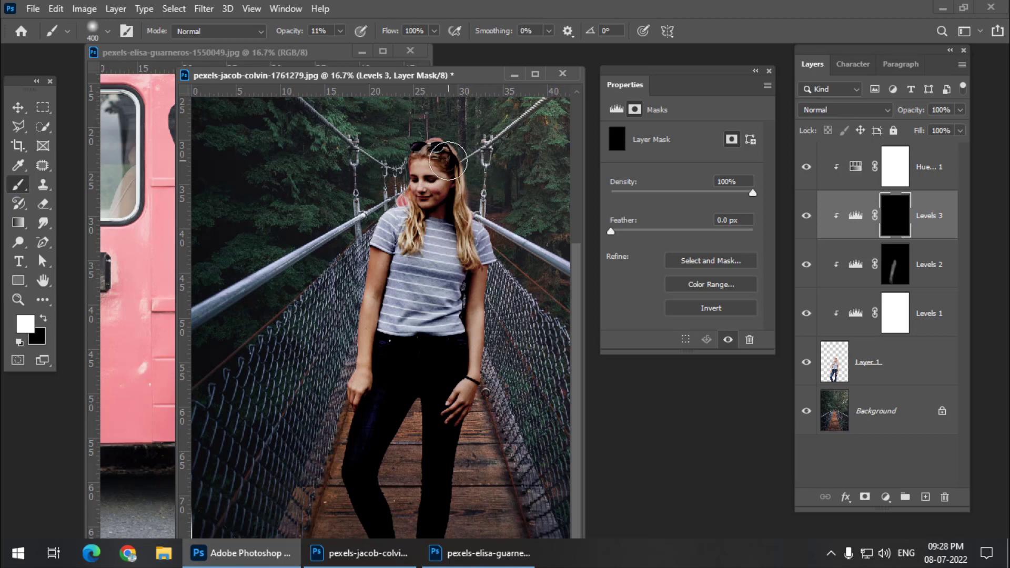
pyautogui.moveTo(448, 160); pyautogui.dragTo(465, 253)
pyautogui.moveTo(465, 220); pyautogui.dragTo(486, 332)
pyautogui.moveTo(493, 290)
pyautogui.mouseDown()
pyautogui.moveTo(474, 415)
pyautogui.moveTo(448, 432)
pyautogui.moveTo(433, 521)
pyautogui.moveTo(445, 427)
pyautogui.moveTo(442, 477)
pyautogui.moveTo(474, 349)
pyautogui.moveTo(479, 220)
pyautogui.moveTo(451, 162)
pyautogui.mouseUp()
pyautogui.moveTo(452, 163)
pyautogui.mouseDown()
pyautogui.moveTo(454, 195)
pyautogui.moveTo(488, 248)
pyautogui.moveTo(449, 327)
pyautogui.moveTo(445, 370)
pyautogui.moveTo(453, 259)
pyautogui.moveTo(451, 432)
pyautogui.moveTo(434, 526)
pyautogui.moveTo(476, 314)
pyautogui.moveTo(472, 288)
pyautogui.moveTo(465, 349)
pyautogui.moveTo(459, 140)
pyautogui.moveTo(466, 156)
pyautogui.moveTo(458, 149)
pyautogui.moveTo(452, 168)
pyautogui.moveTo(438, 151)
pyautogui.moveTo(437, 171)
pyautogui.moveTo(463, 234)
pyautogui.moveTo(476, 232)
pyautogui.moveTo(484, 291)
pyautogui.moveTo(445, 521)
pyautogui.moveTo(464, 256)
pyautogui.moveTo(457, 280)
pyautogui.moveTo(460, 190)
pyautogui.moveTo(439, 137)
pyautogui.mouseUp()
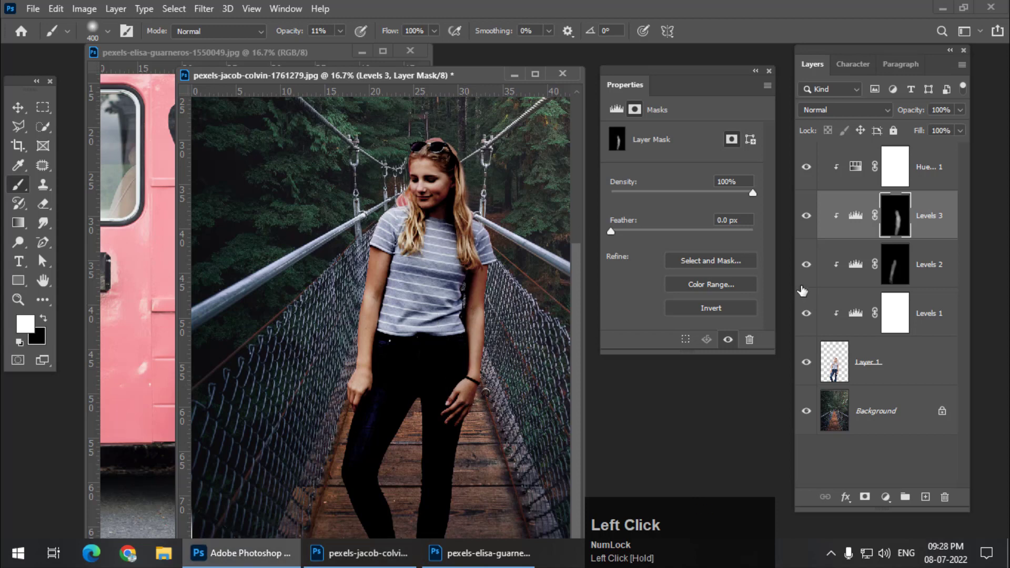
# Compare the woman's shading with Levels 3 and Levels 2 each hidden and shown
pyautogui.click(807, 216)
pyautogui.click(807, 216)
pyautogui.click(806, 217)
pyautogui.click(807, 217)
pyautogui.click(808, 265)
pyautogui.click(808, 266)
pyautogui.click(808, 267)
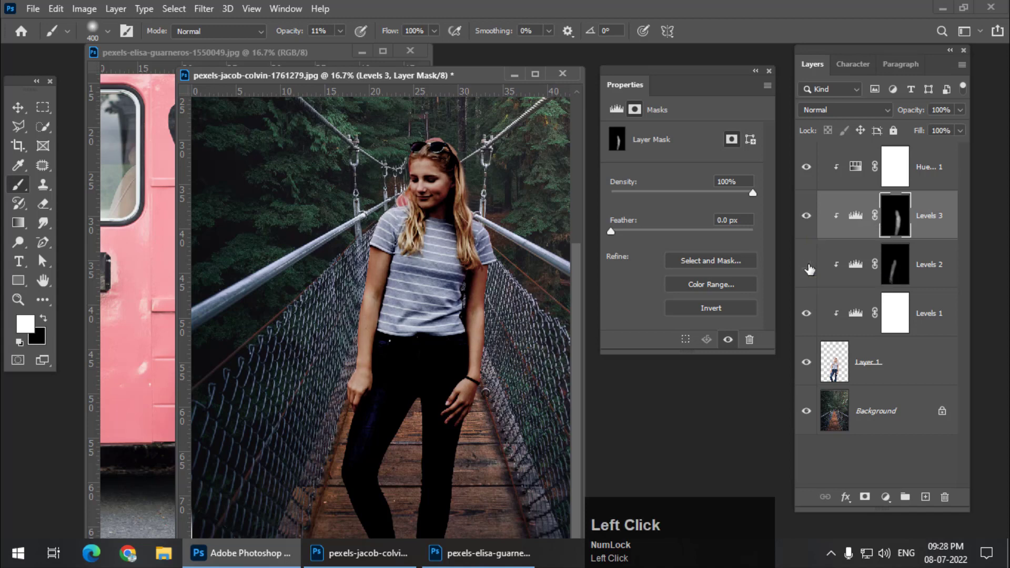
pyautogui.click(809, 267)
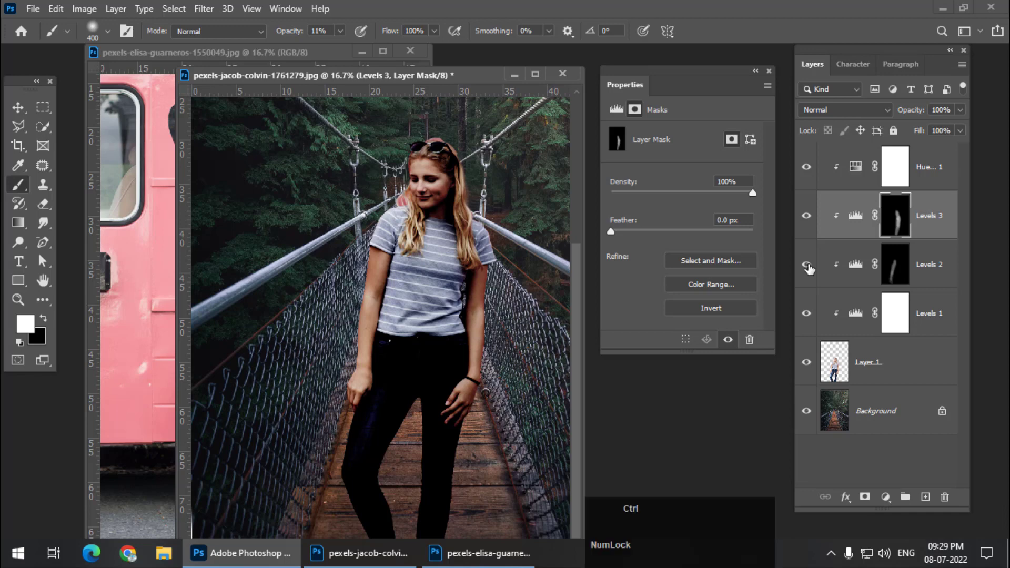
# Add a layer mask to the woman's layer and make black the foreground color
pyautogui.hotkey('ctrl', '+')
pyautogui.hotkey('ctrl', '+')
pyautogui.moveTo(451, 186); pyautogui.dragTo(391, 413)
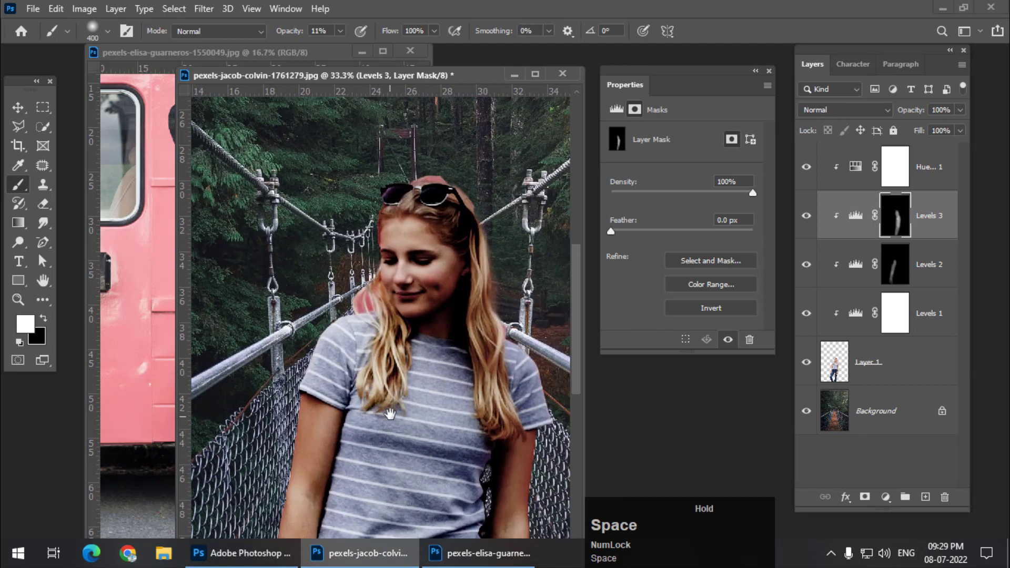
pyautogui.click(886, 375)
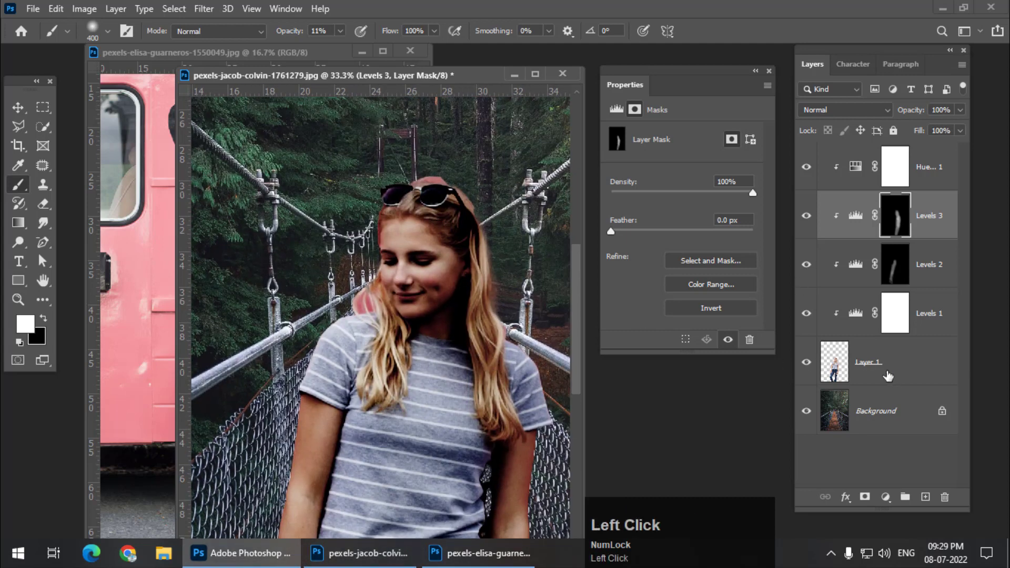
pyautogui.click(865, 497)
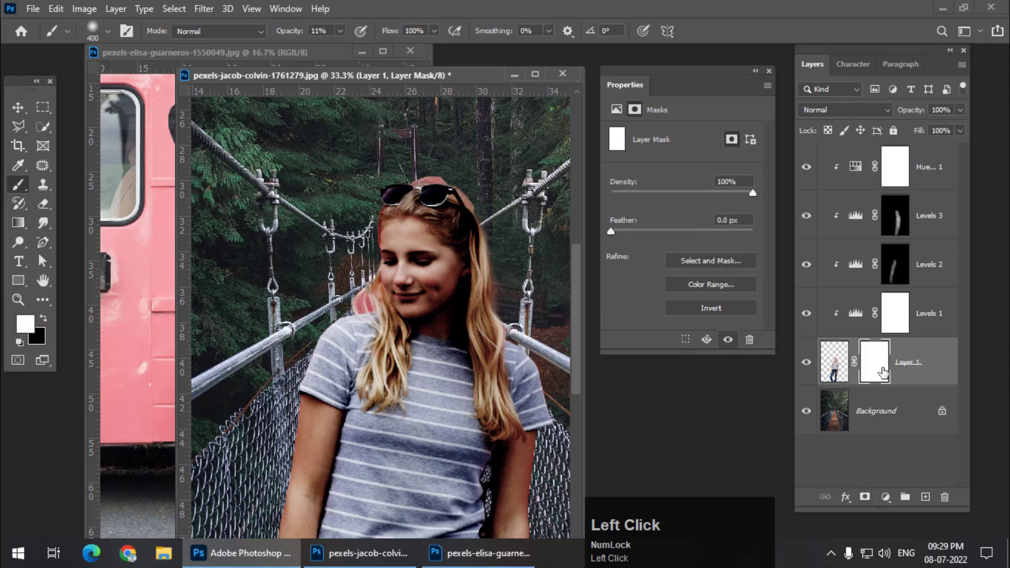
pyautogui.click(46, 319)
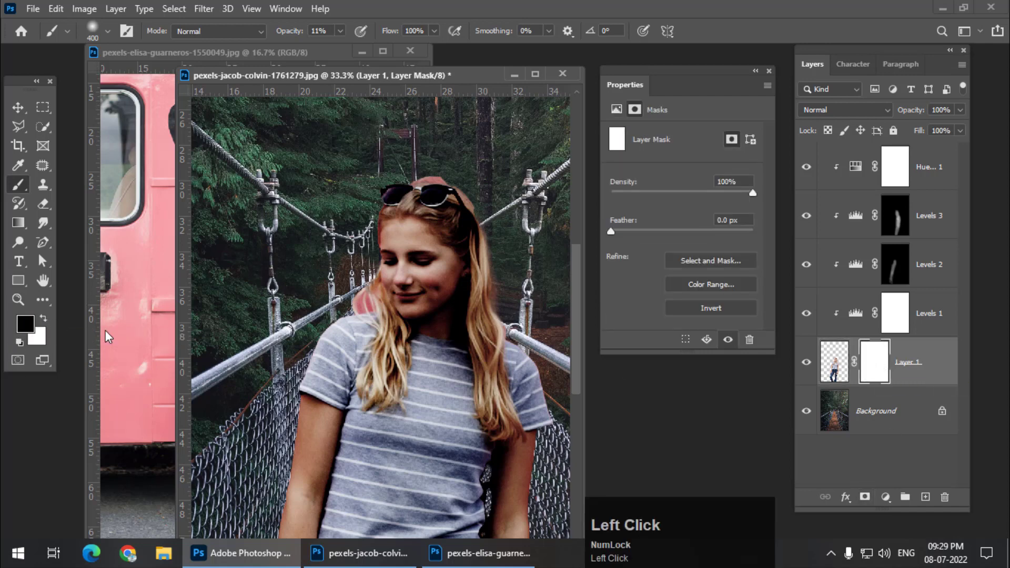
# Reduce the brush size to 15 px over the pink patch above the woman's shoulder and set its opacity to 100%
pyautogui.keyDown('ctrl'); pyautogui.click(375, 348); pyautogui.keyUp('ctrl')
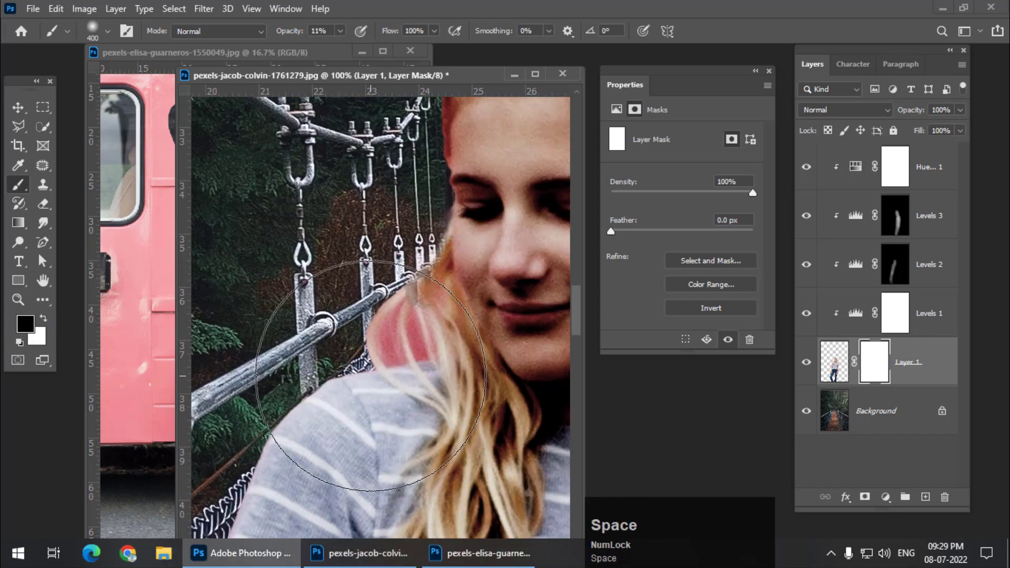
pyautogui.hotkey('ctrl', '+')
pyautogui.moveTo(386, 390); pyautogui.dragTo(354, 327)
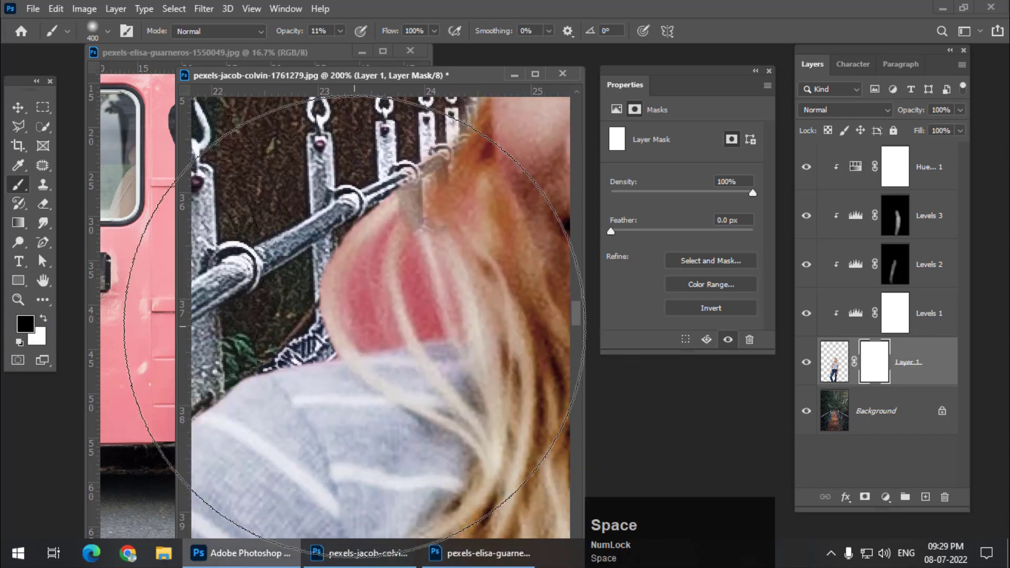
pyautogui.press('[')
pyautogui.press('[')
pyautogui.press('[')
pyautogui.press('[')
pyautogui.press('[')
pyautogui.press('[')
pyautogui.press('[')
pyautogui.press('[')
pyautogui.press('[')
pyautogui.press('[')
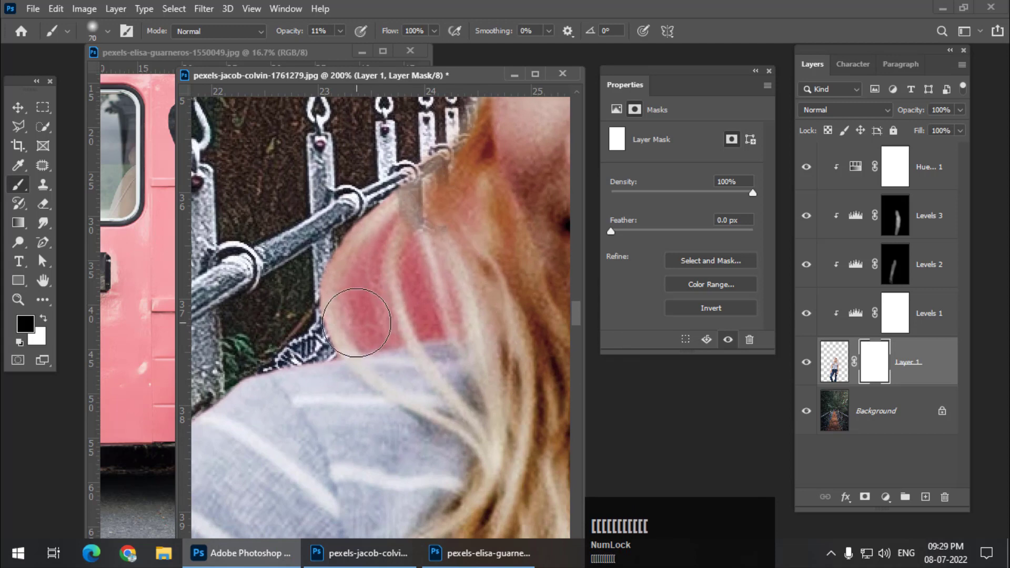
pyautogui.press('[')
pyautogui.press('[')
pyautogui.press('[')
pyautogui.press('[')
pyautogui.press('[')
pyautogui.press('[')
pyautogui.press('[')
pyautogui.press('[')
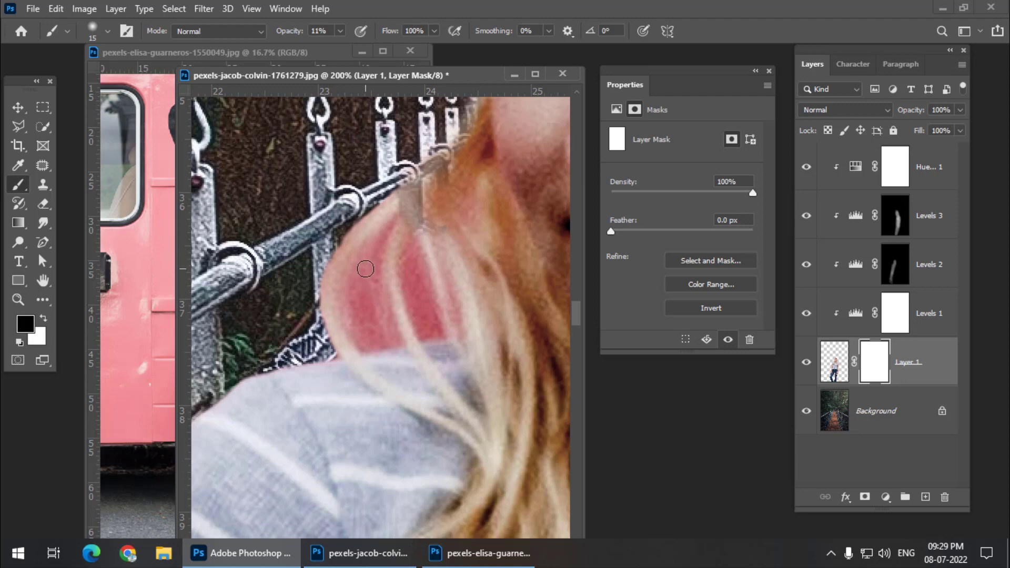
pyautogui.click(365, 269)
pyautogui.moveTo(288, 33); pyautogui.dragTo(365, 33)
# Mask out the pink background between the loose hair strands above the shoulder, using a fine brush of about 9 to 10 px
pyautogui.moveTo(366, 271)
pyautogui.mouseDown()
pyautogui.moveTo(361, 318)
pyautogui.moveTo(360, 276)
pyautogui.moveTo(387, 224)
pyautogui.moveTo(365, 260)
pyautogui.mouseUp()
pyautogui.press('[')
pyautogui.press('[')
pyautogui.press('[')
pyautogui.press(']')
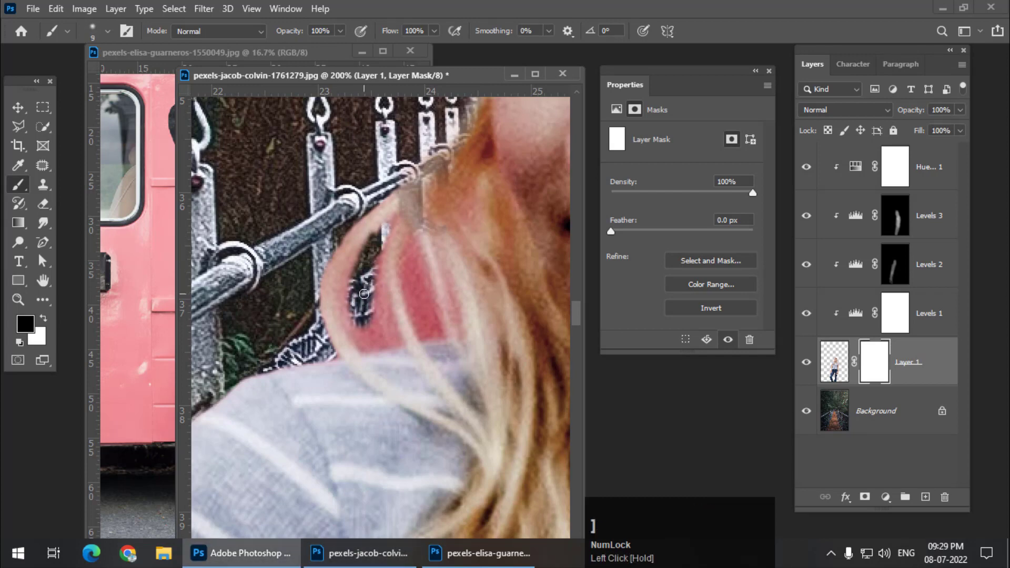
pyautogui.moveTo(371, 294)
pyautogui.mouseDown()
pyautogui.moveTo(374, 256)
pyautogui.moveTo(380, 323)
pyautogui.moveTo(390, 330)
pyautogui.moveTo(364, 327)
pyautogui.moveTo(363, 341)
pyautogui.moveTo(352, 284)
pyautogui.moveTo(364, 344)
pyautogui.moveTo(383, 344)
pyautogui.moveTo(372, 334)
pyautogui.moveTo(394, 340)
pyautogui.moveTo(376, 329)
pyautogui.mouseUp()
pyautogui.press(']')
pyautogui.moveTo(409, 243)
pyautogui.mouseDown()
pyautogui.moveTo(410, 289)
pyautogui.moveTo(424, 321)
pyautogui.moveTo(415, 258)
pyautogui.moveTo(434, 331)
pyautogui.moveTo(422, 323)
pyautogui.moveTo(311, 463)
pyautogui.mouseUp()
# Enlarge the brush to 20 px and mask off the pointed pink edge at the crown of the woman's head
pyautogui.press('space')
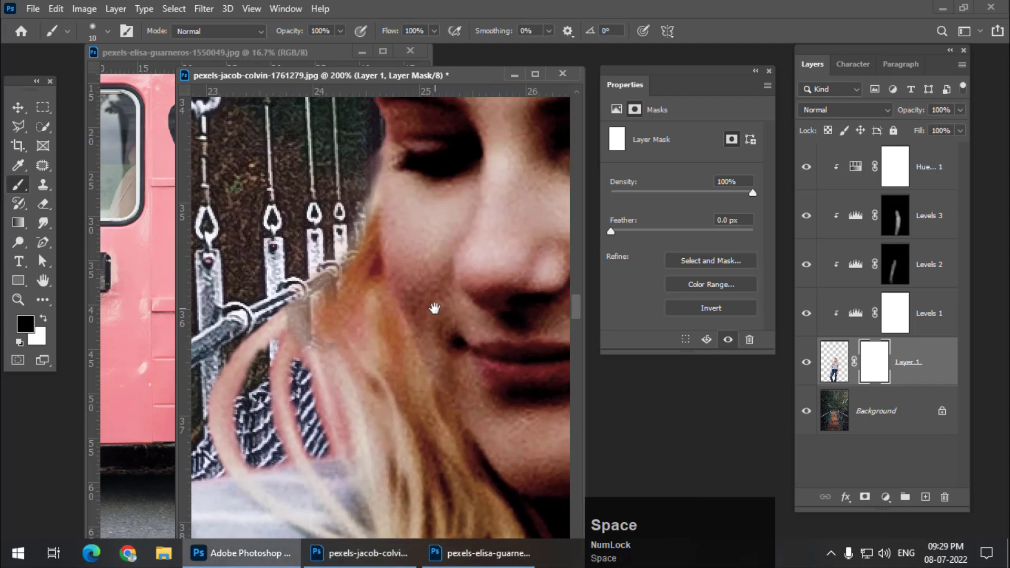
pyautogui.moveTo(435, 307); pyautogui.dragTo(377, 407)
pyautogui.moveTo(426, 254); pyautogui.dragTo(332, 480)
pyautogui.moveTo(457, 243); pyautogui.dragTo(532, 312)
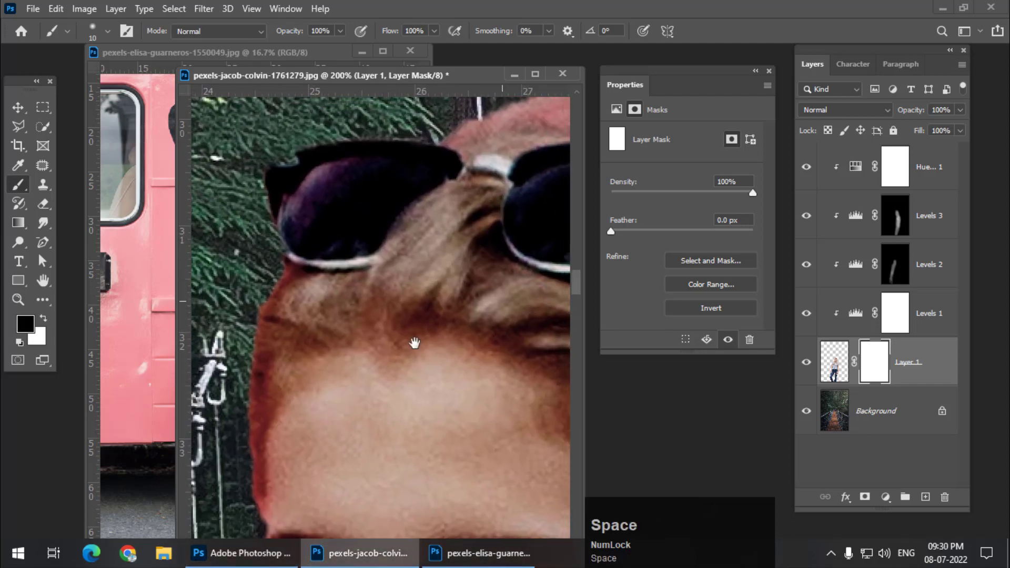
pyautogui.moveTo(461, 290); pyautogui.dragTo(261, 410)
pyautogui.moveTo(430, 353); pyautogui.dragTo(382, 306)
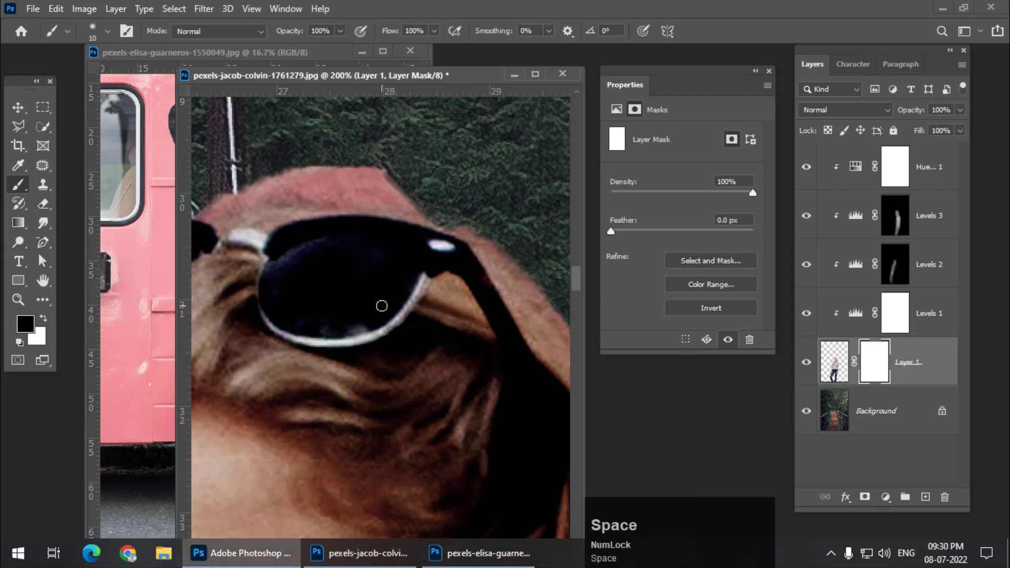
pyautogui.press(']')
pyautogui.moveTo(392, 163); pyautogui.dragTo(337, 156)
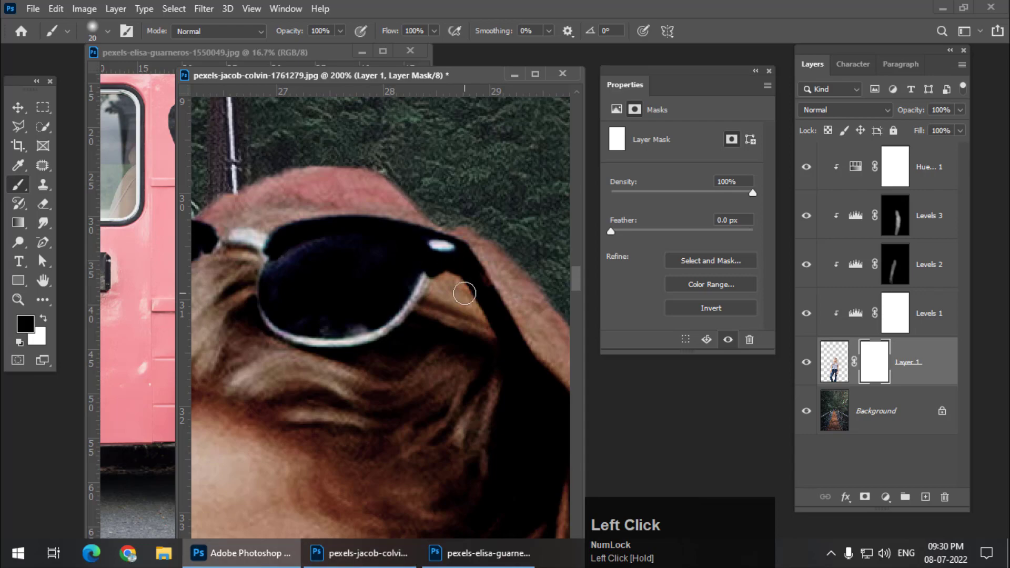
pyautogui.hotkey('ctrl', '-')
pyautogui.hotkey('ctrl', '-')
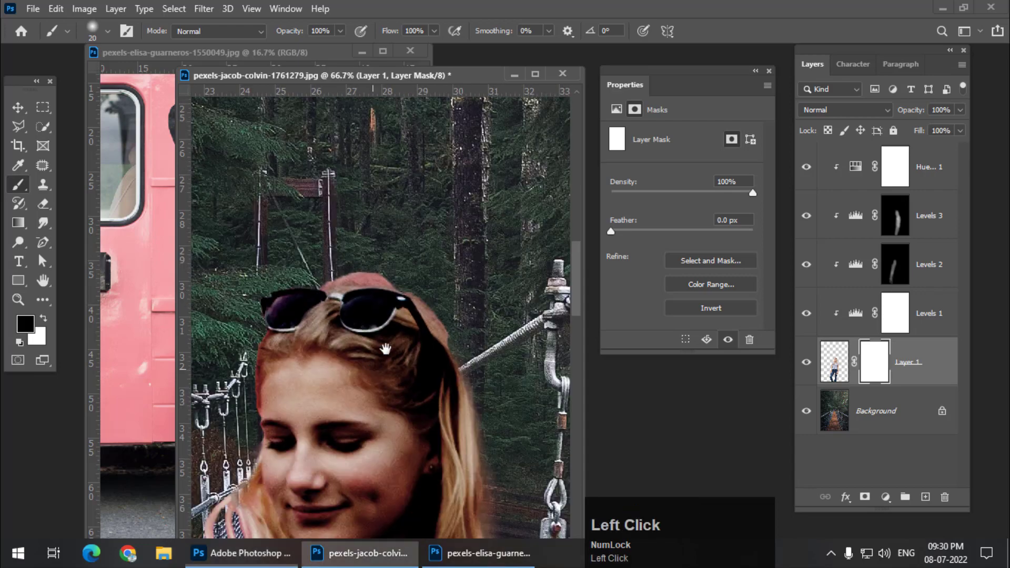
pyautogui.moveTo(452, 245); pyautogui.dragTo(471, 220)
pyautogui.hotkey('ctrl', '+')
pyautogui.hotkey('ctrl', '+')
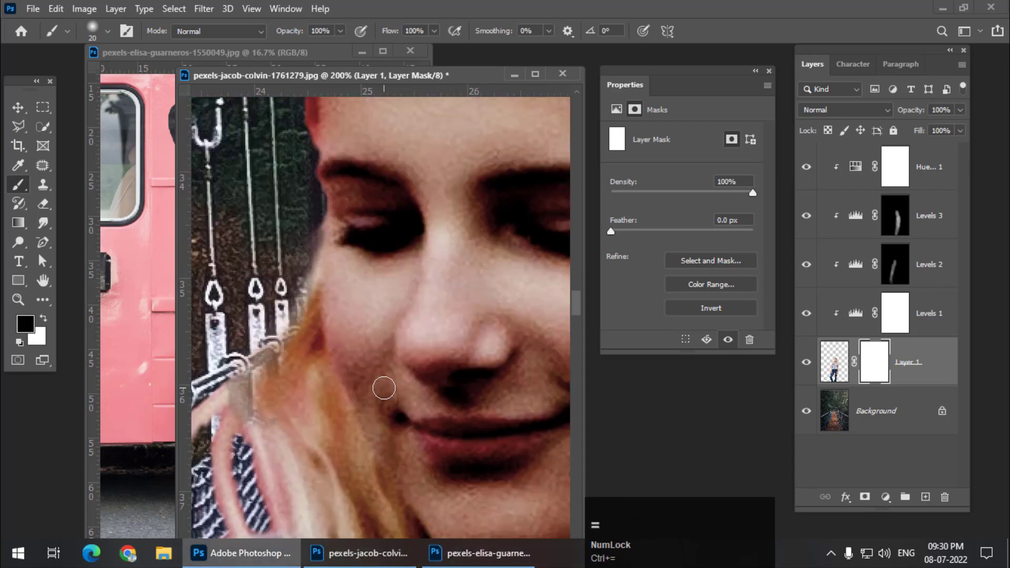
pyautogui.moveTo(377, 348); pyautogui.dragTo(454, 233)
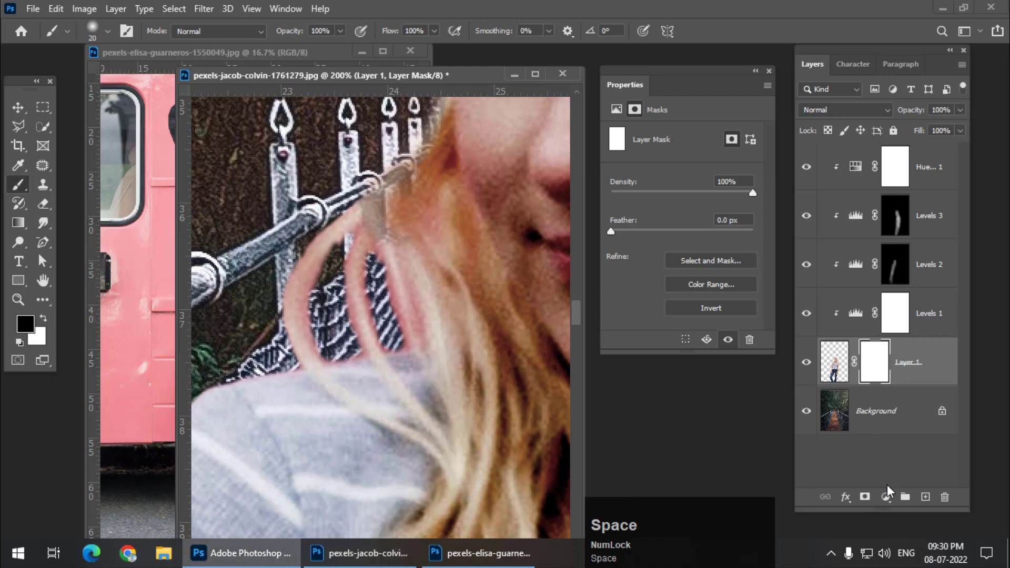
# Add a new layer clipped to the woman's layer and set its blending mode to Color
pyautogui.click(924, 497)
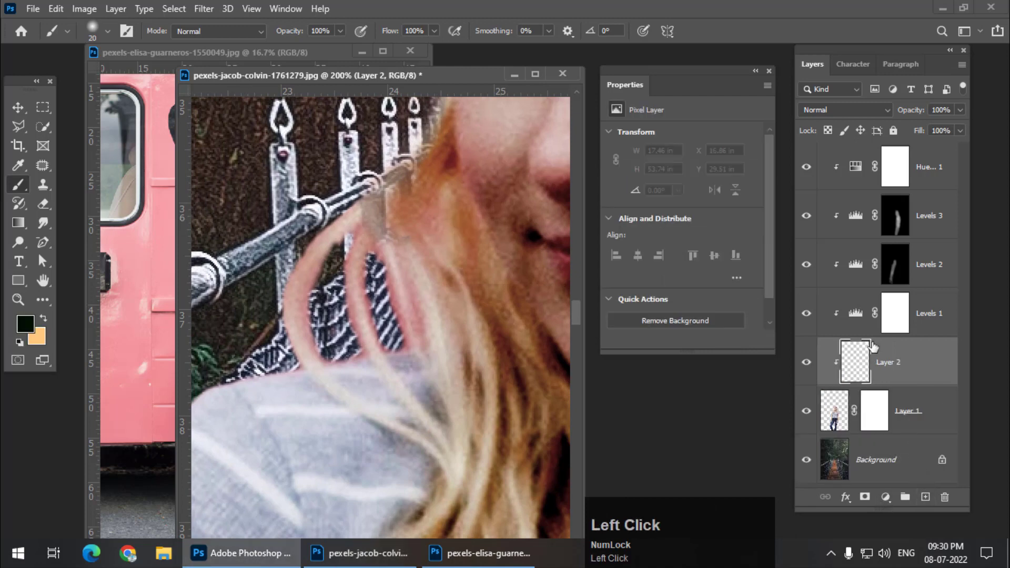
pyautogui.scroll(-1, 854, 375)
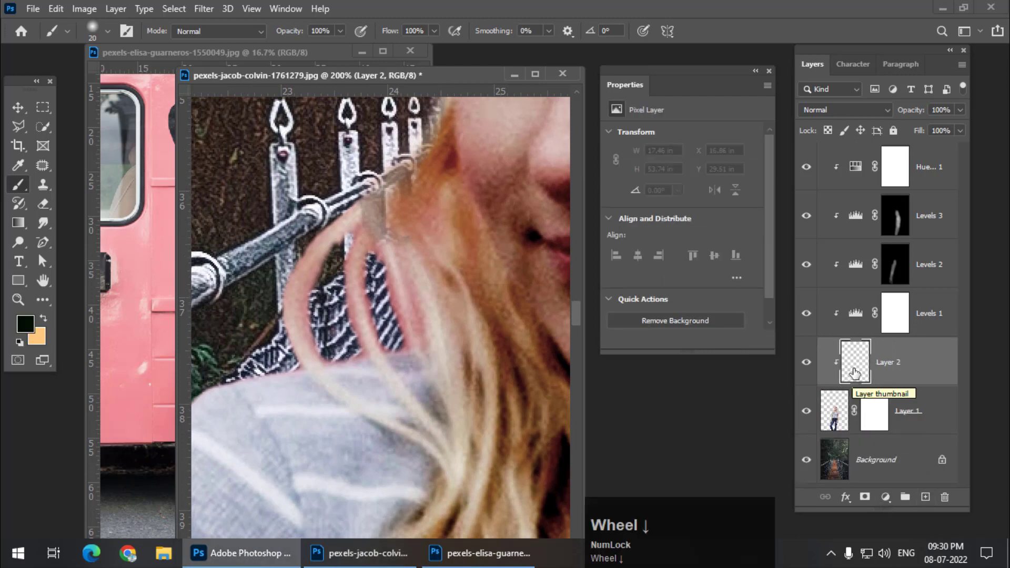
pyautogui.click(838, 110)
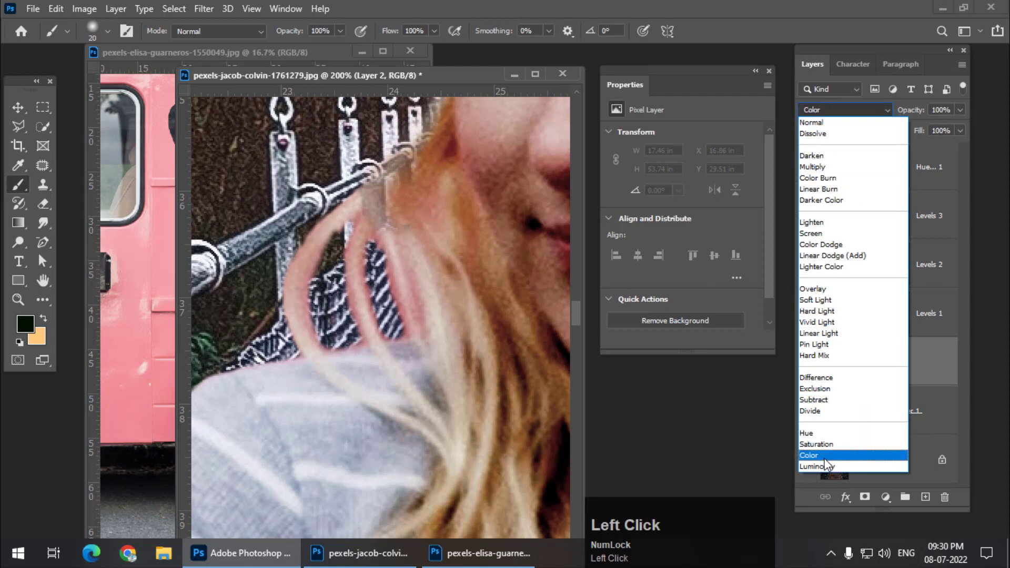
pyautogui.click(824, 455)
# Sample the orange-brown of the woman's hair (#995832) as the foreground color
pyautogui.click(26, 326)
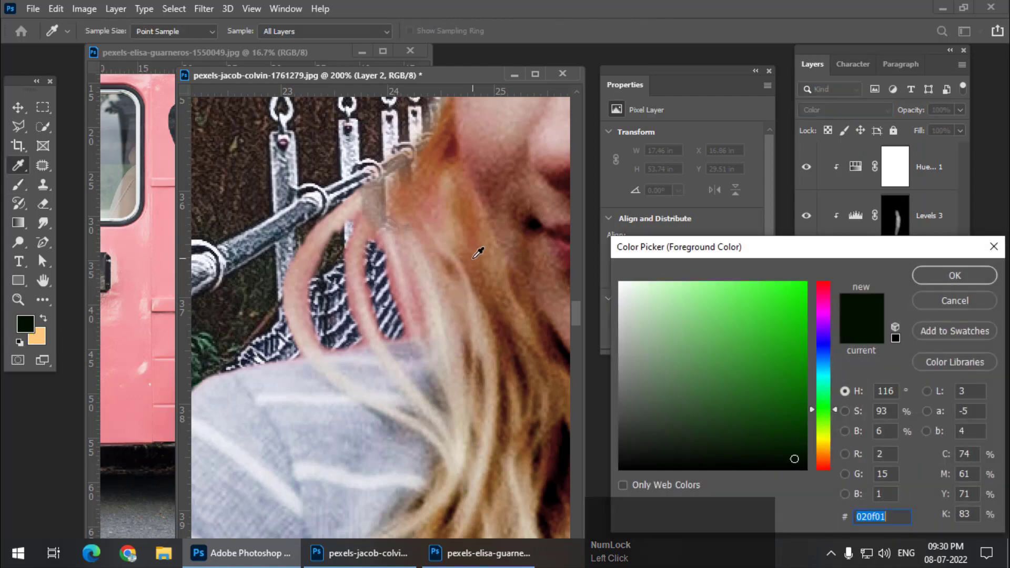
pyautogui.click(517, 253)
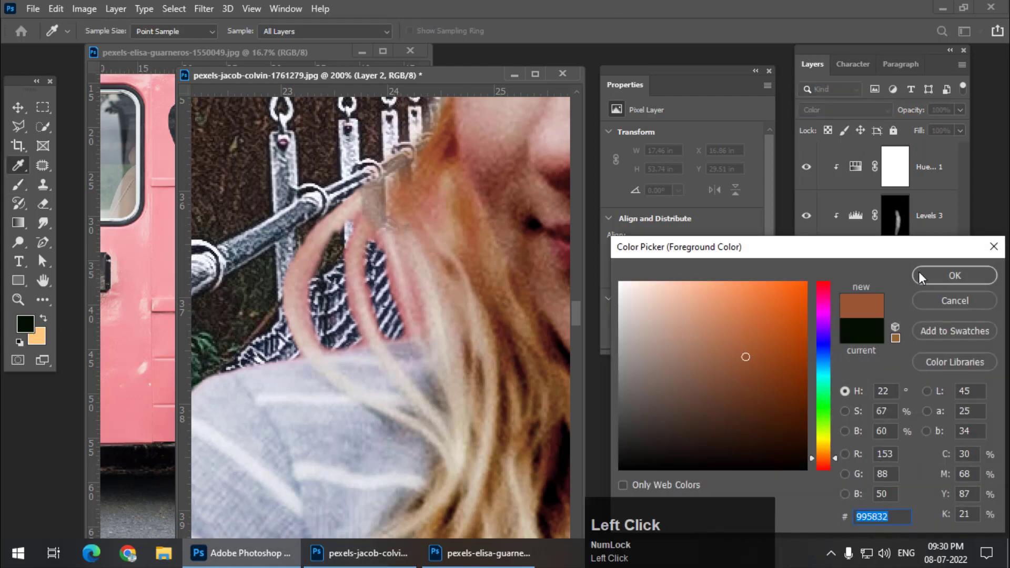
pyautogui.click(936, 271)
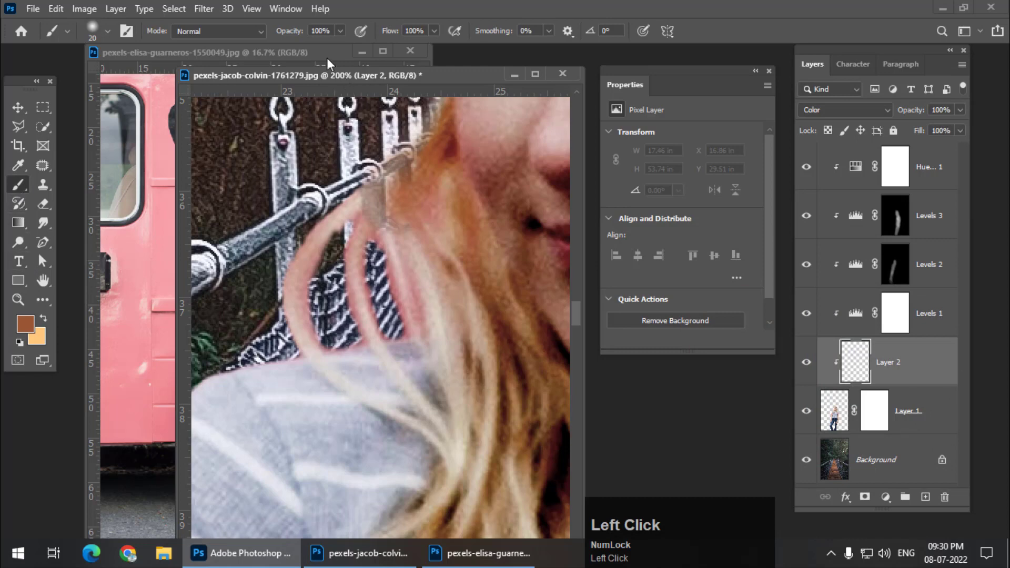
# Tint the pink loose hair strands above the shoulder on the Color layer, using a 25 px brush at 17% opacity
pyautogui.moveTo(296, 35); pyautogui.dragTo(269, 36)
pyautogui.moveTo(233, 39); pyautogui.dragTo(233, 37)
pyautogui.moveTo(390, 259)
pyautogui.mouseDown()
pyautogui.moveTo(394, 339)
pyautogui.moveTo(405, 265)
pyautogui.moveTo(416, 322)
pyautogui.moveTo(394, 258)
pyautogui.moveTo(364, 248)
pyautogui.moveTo(365, 335)
pyautogui.moveTo(349, 243)
pyautogui.moveTo(354, 316)
pyautogui.moveTo(366, 308)
pyautogui.moveTo(372, 331)
pyautogui.moveTo(328, 232)
pyautogui.moveTo(296, 349)
pyautogui.moveTo(293, 270)
pyautogui.moveTo(304, 249)
pyautogui.moveTo(304, 309)
pyautogui.moveTo(323, 229)
pyautogui.mouseUp()
pyautogui.moveTo(366, 192)
pyautogui.mouseDown()
pyautogui.moveTo(424, 169)
pyautogui.moveTo(403, 233)
pyautogui.mouseUp()
pyautogui.press(']')
pyautogui.moveTo(405, 322)
pyautogui.mouseDown()
pyautogui.moveTo(394, 268)
pyautogui.moveTo(419, 342)
pyautogui.moveTo(405, 401)
pyautogui.moveTo(310, 327)
pyautogui.moveTo(348, 225)
pyautogui.moveTo(357, 296)
pyautogui.moveTo(475, 317)
pyautogui.mouseUp()
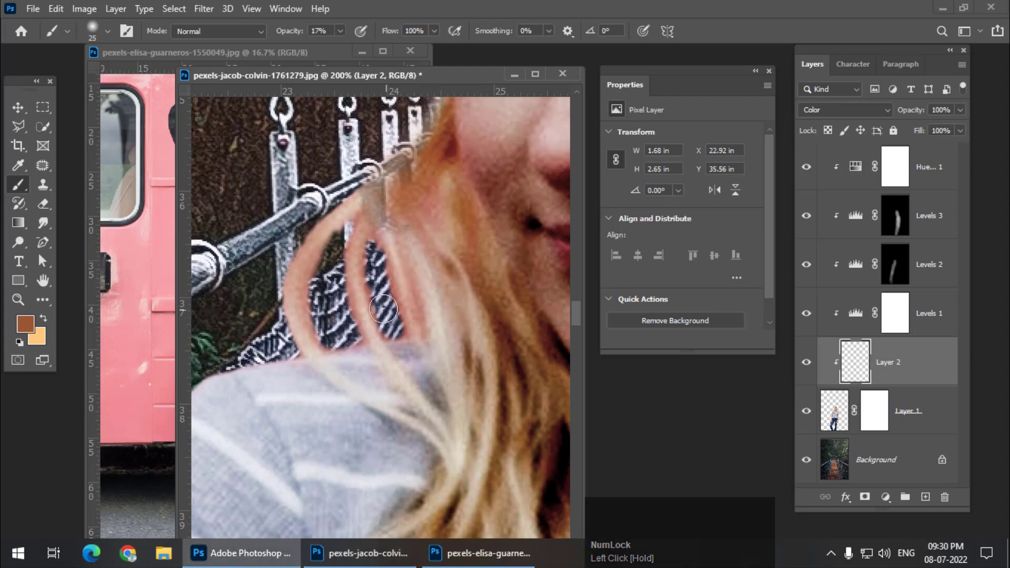
pyautogui.click(255, 212)
pyautogui.moveTo(358, 237)
pyautogui.mouseDown()
pyautogui.moveTo(353, 266)
pyautogui.moveTo(360, 203)
pyautogui.moveTo(371, 196)
pyautogui.moveTo(412, 342)
pyautogui.moveTo(411, 315)
pyautogui.moveTo(397, 330)
pyautogui.moveTo(366, 282)
pyautogui.moveTo(362, 305)
pyautogui.mouseUp()
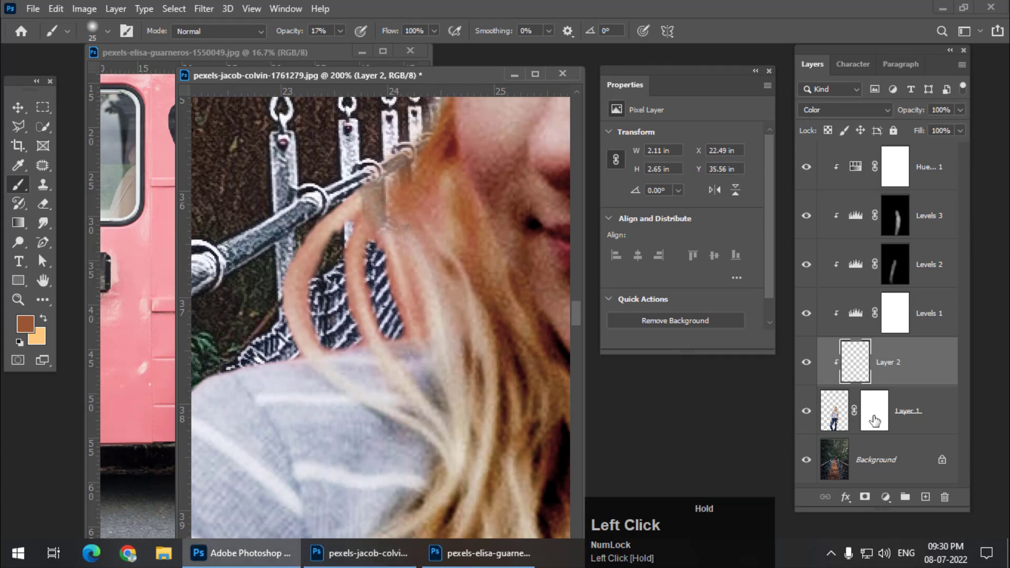
# Compare the loose hair strands with the Color layer hidden and shown
pyautogui.click(806, 363)
pyautogui.click(806, 363)
pyautogui.click(806, 364)
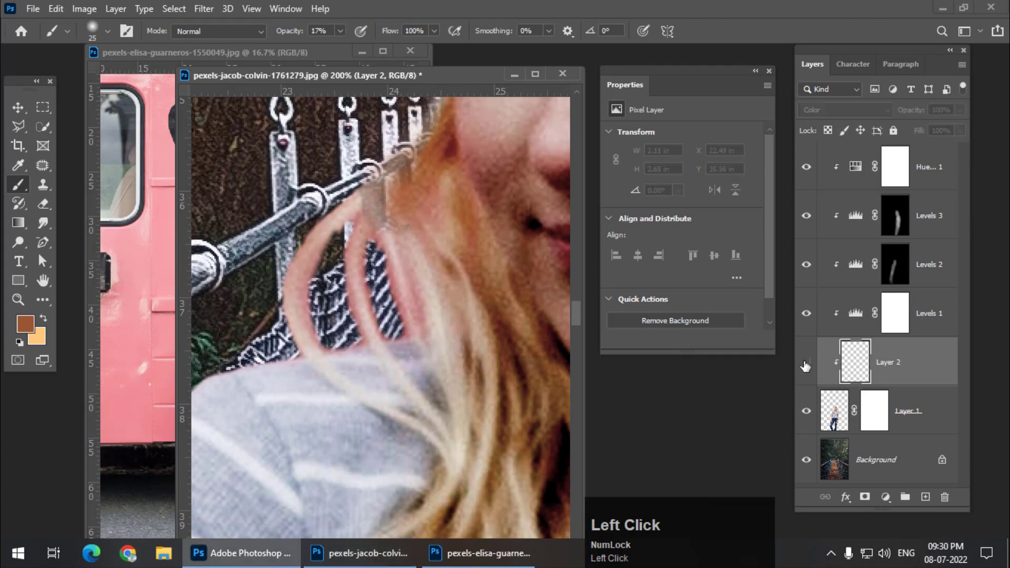
pyautogui.click(806, 364)
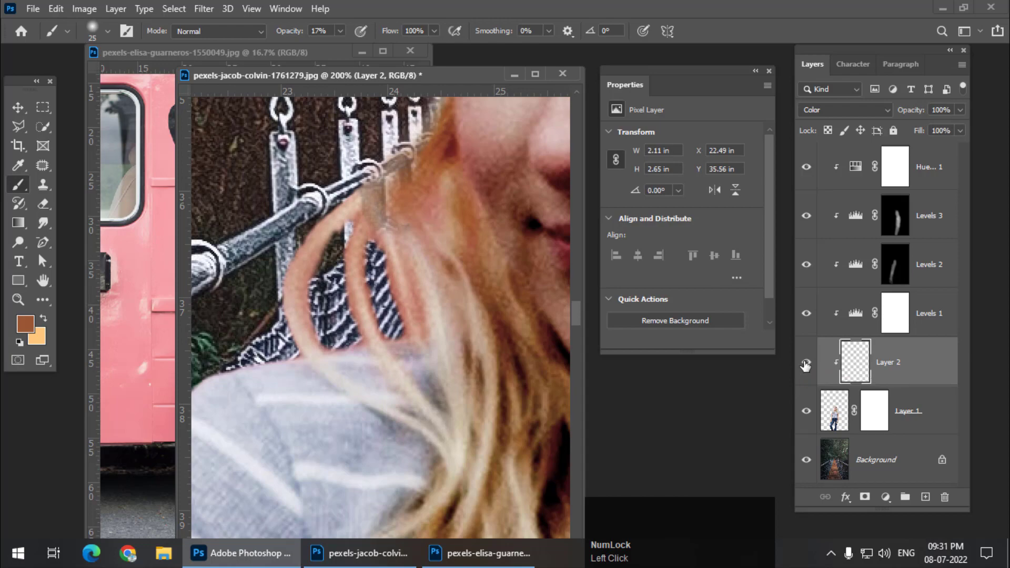
# Enlarge the woman's layer to about 19.04 by 58.6 in and reposition her centrally on the bridge
pyautogui.hotkey('ctrl', '-')
pyautogui.hotkey('ctrl', '-')
pyautogui.hotkey('ctrl', '-')
pyautogui.hotkey('ctrl', '-')
pyautogui.hotkey('ctrl', '-')
pyautogui.hotkey('ctrl', '-')
pyautogui.hotkey('ctrl', '-')
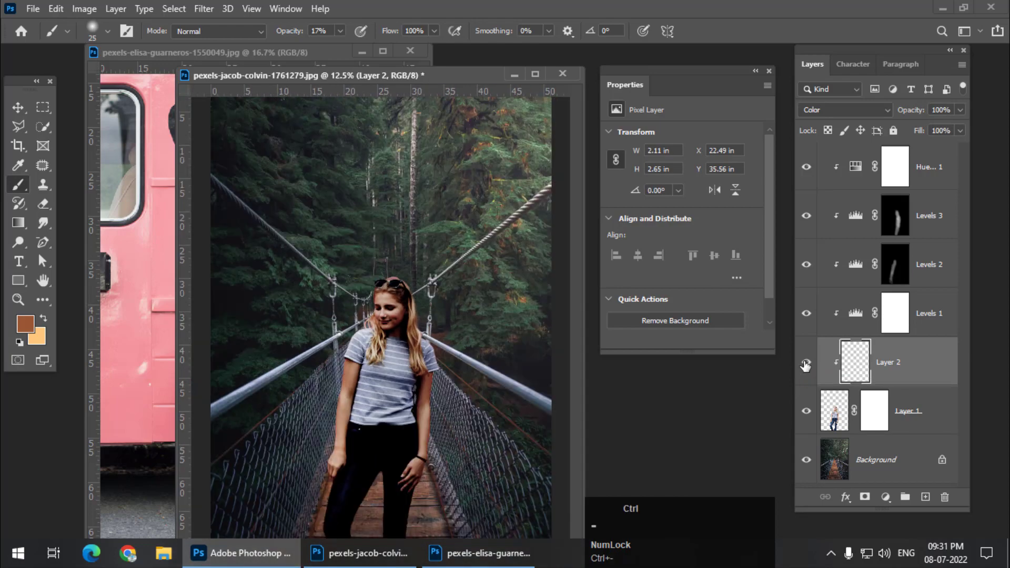
pyautogui.hotkey('ctrl', '-')
pyautogui.hotkey('ctrl', '=')
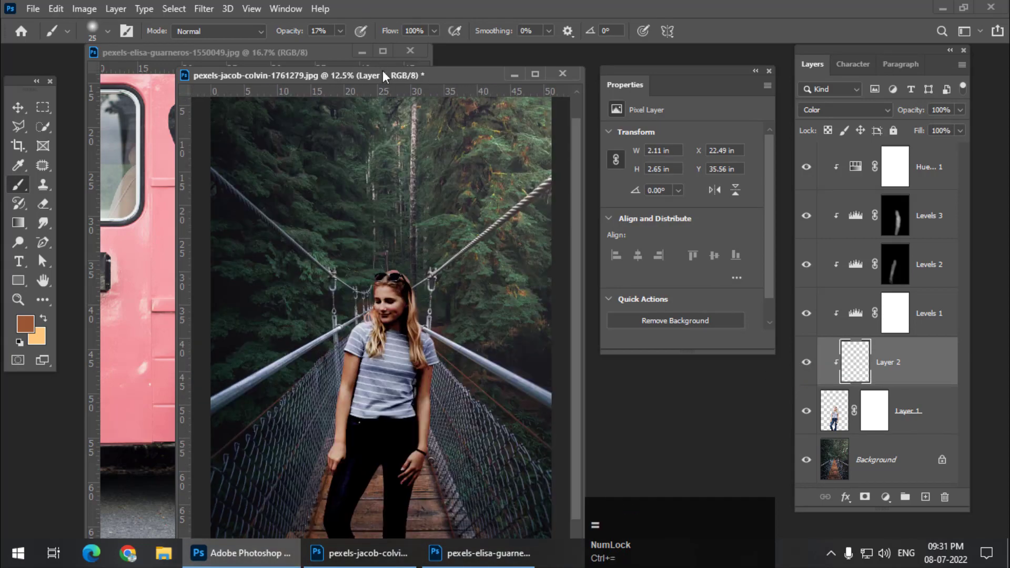
pyautogui.moveTo(383, 75); pyautogui.dragTo(385, 15)
pyautogui.scroll(-3, 461, 214)
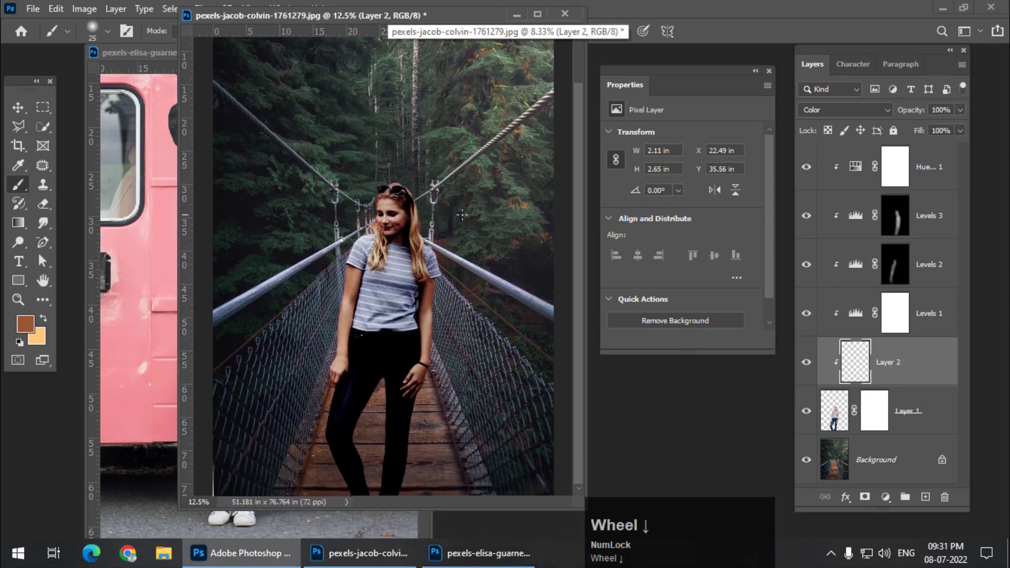
pyautogui.click(895, 393)
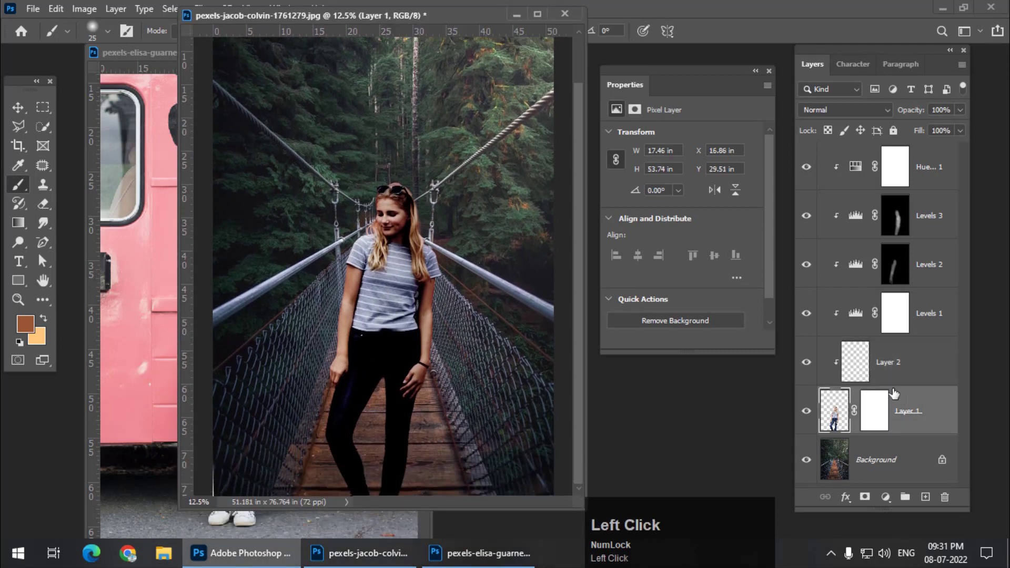
pyautogui.click(18, 107)
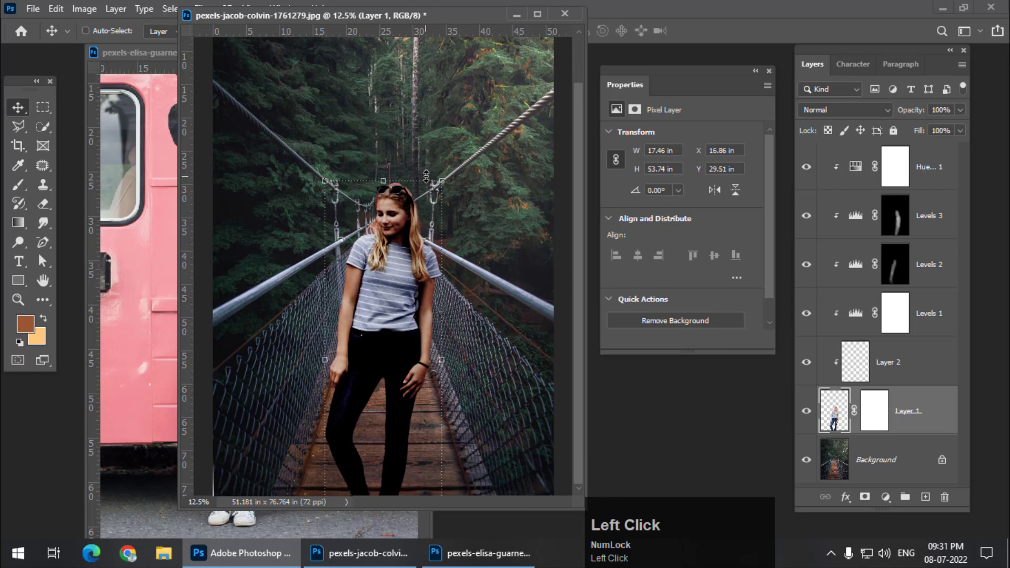
pyautogui.moveTo(448, 175); pyautogui.dragTo(479, 152)
pyautogui.press('Return')
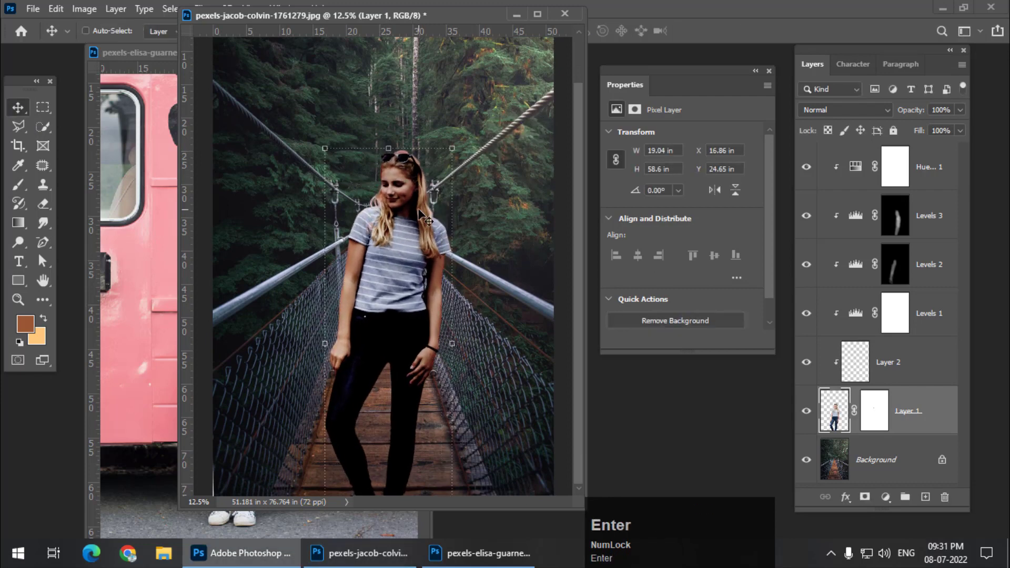
pyautogui.moveTo(422, 217); pyautogui.dragTo(415, 221)
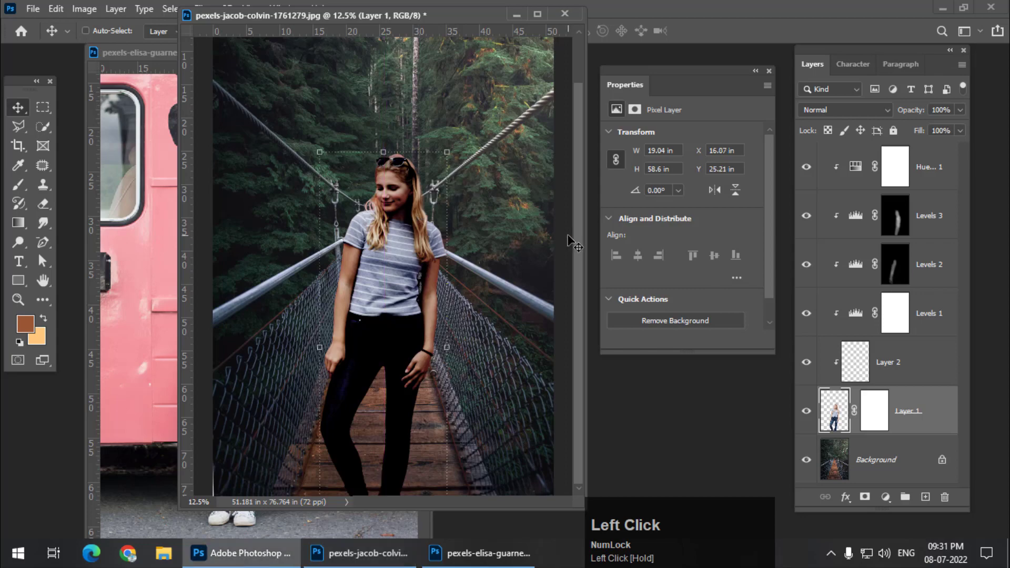
# Tint the pink hair edge beside the woman's forehead on the Color layer, with the brush enlarged to about 30 px
pyautogui.hotkey('ctrl', '+')
pyautogui.hotkey('ctrl', '+')
pyautogui.hotkey('ctrl', '+')
pyautogui.hotkey('ctrl', '+')
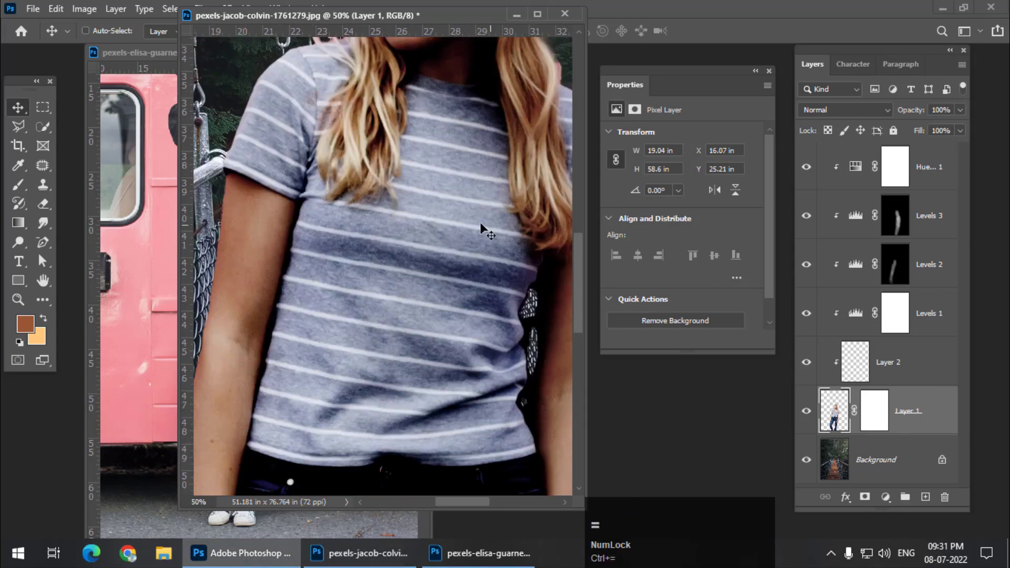
pyautogui.moveTo(352, 80); pyautogui.dragTo(351, 246)
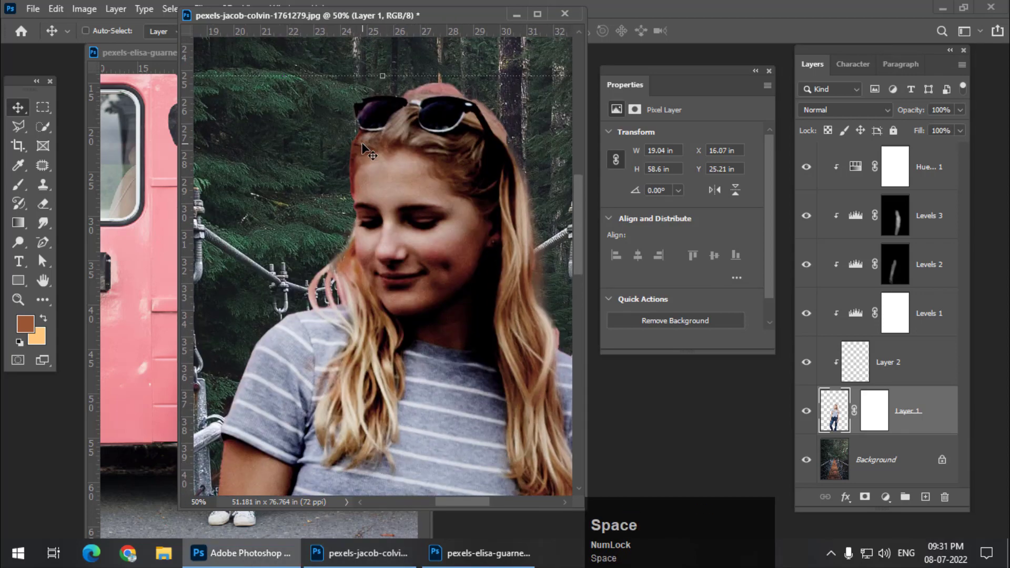
pyautogui.hotkey('ctrl', '+')
pyautogui.hotkey('ctrl', '+')
pyautogui.moveTo(361, 175); pyautogui.dragTo(406, 361)
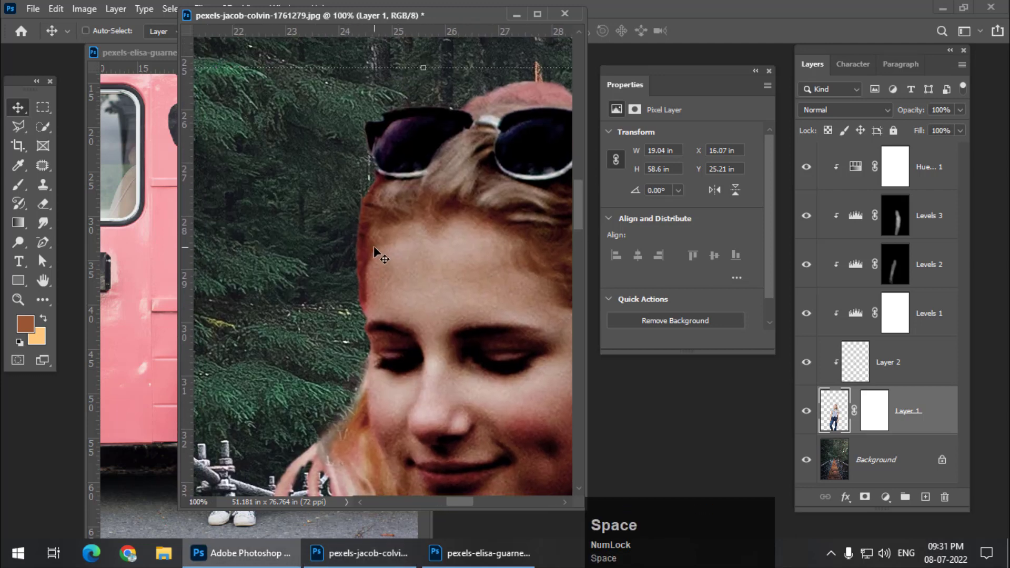
pyautogui.click(861, 368)
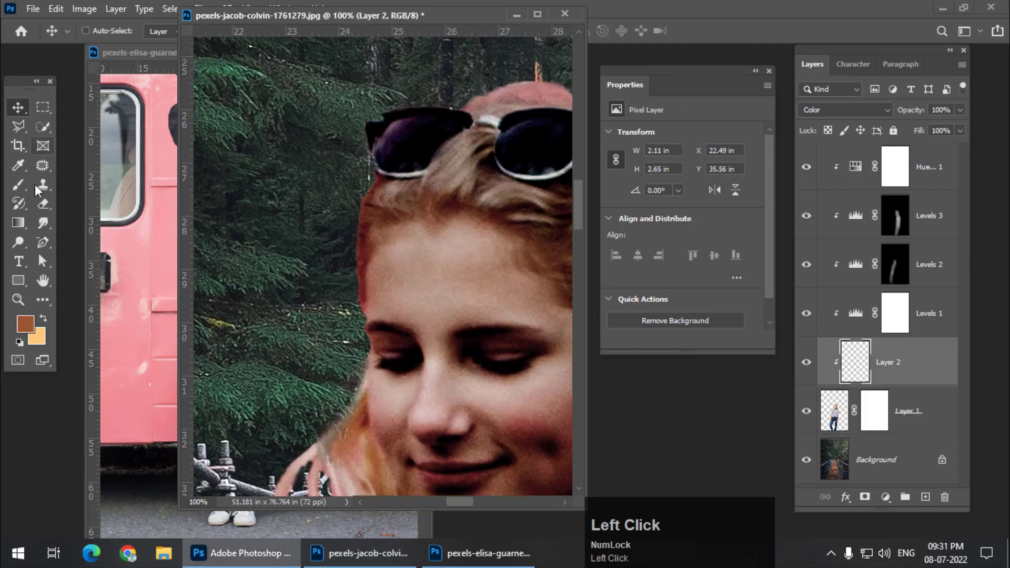
pyautogui.click(18, 185)
pyautogui.press(']')
pyautogui.press(']')
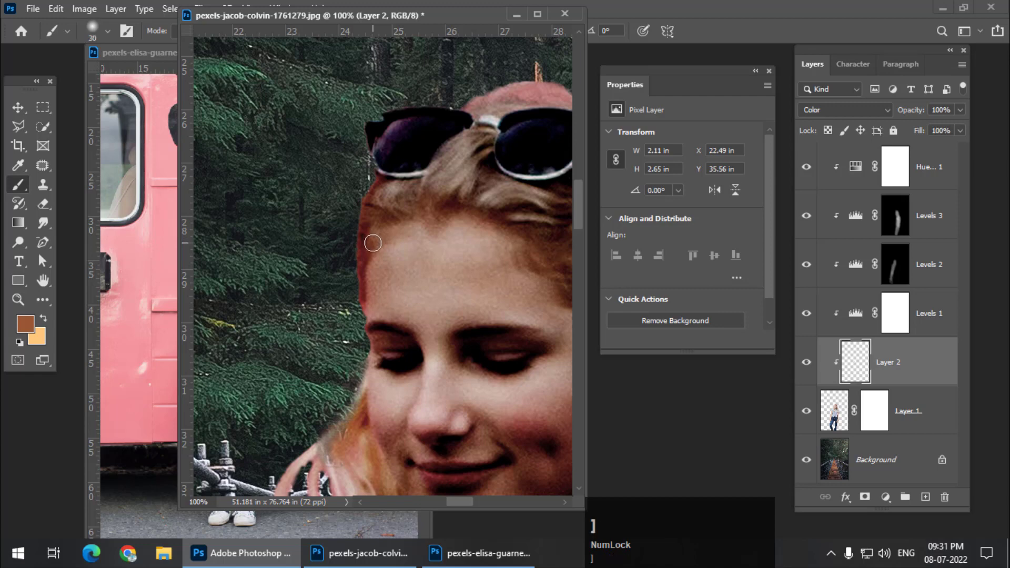
pyautogui.moveTo(374, 235)
pyautogui.mouseDown()
pyautogui.moveTo(370, 276)
pyautogui.moveTo(375, 194)
pyautogui.moveTo(366, 304)
pyautogui.moveTo(365, 207)
pyautogui.moveTo(363, 292)
pyautogui.moveTo(368, 204)
pyautogui.moveTo(379, 190)
pyautogui.moveTo(366, 287)
pyautogui.moveTo(377, 194)
pyautogui.moveTo(364, 247)
pyautogui.moveTo(372, 266)
pyautogui.mouseUp()
# Tint the pink edge at the crown behind the sunglasses with a 40 px brush
pyautogui.press('space')
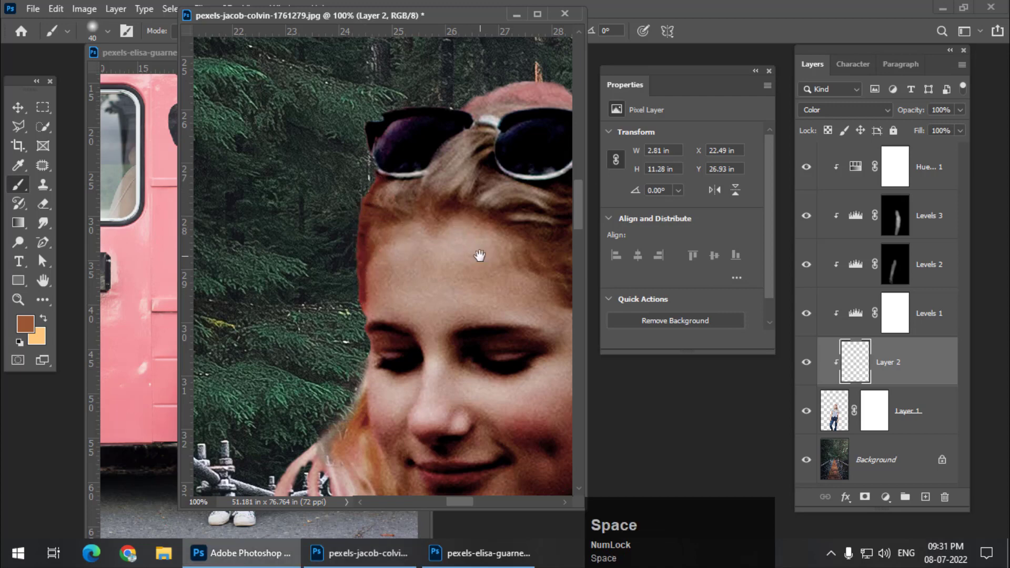
pyautogui.moveTo(478, 248); pyautogui.dragTo(374, 317)
pyautogui.moveTo(441, 155)
pyautogui.mouseDown()
pyautogui.moveTo(384, 168)
pyautogui.moveTo(418, 161)
pyautogui.moveTo(450, 175)
pyautogui.mouseUp()
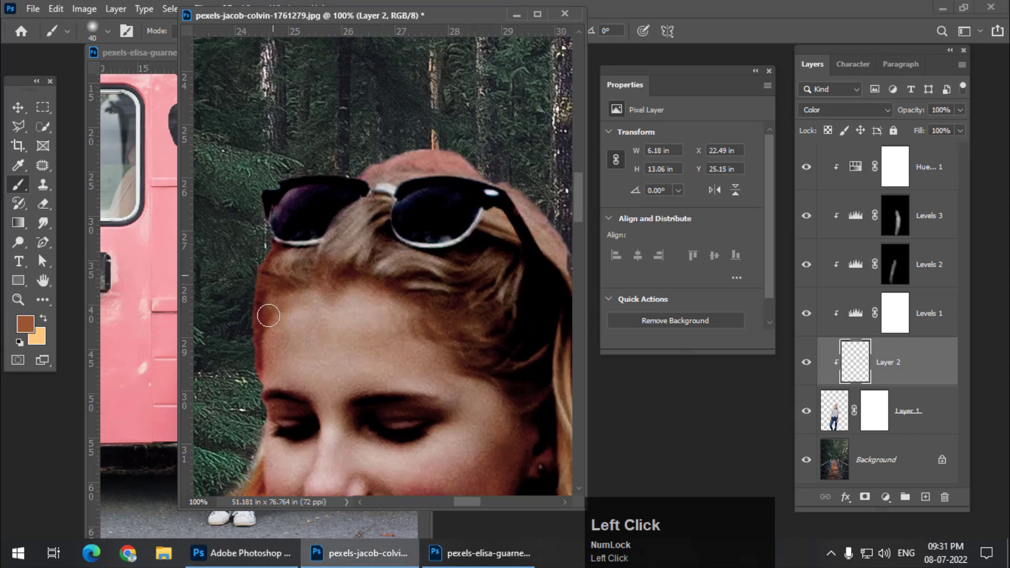
# Compare the hairline and crown with the Color layer hidden and shown
pyautogui.click(807, 363)
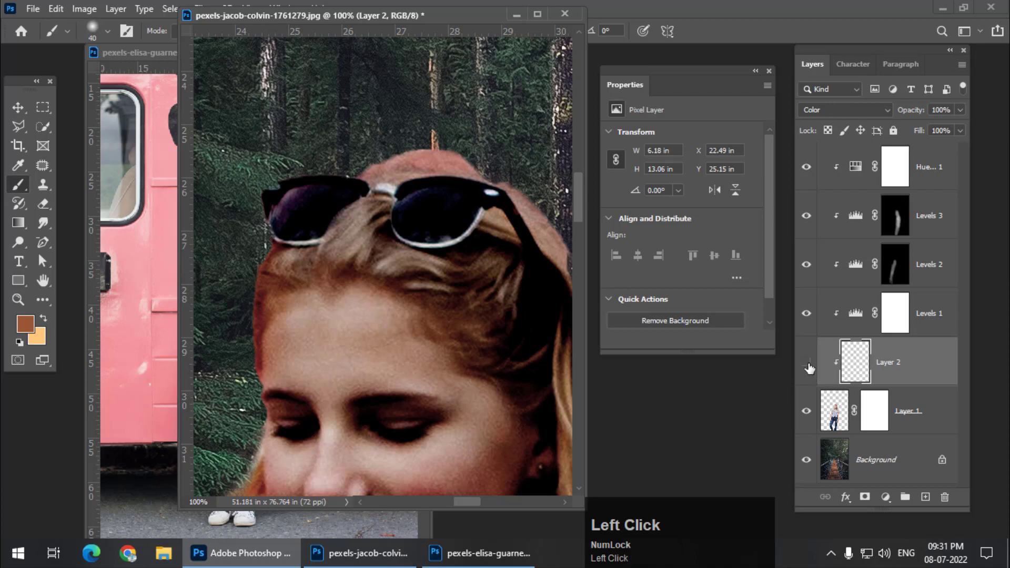
pyautogui.click(808, 363)
pyautogui.click(807, 363)
pyautogui.click(807, 363)
pyautogui.click(808, 363)
pyautogui.click(808, 363)
pyautogui.click(807, 363)
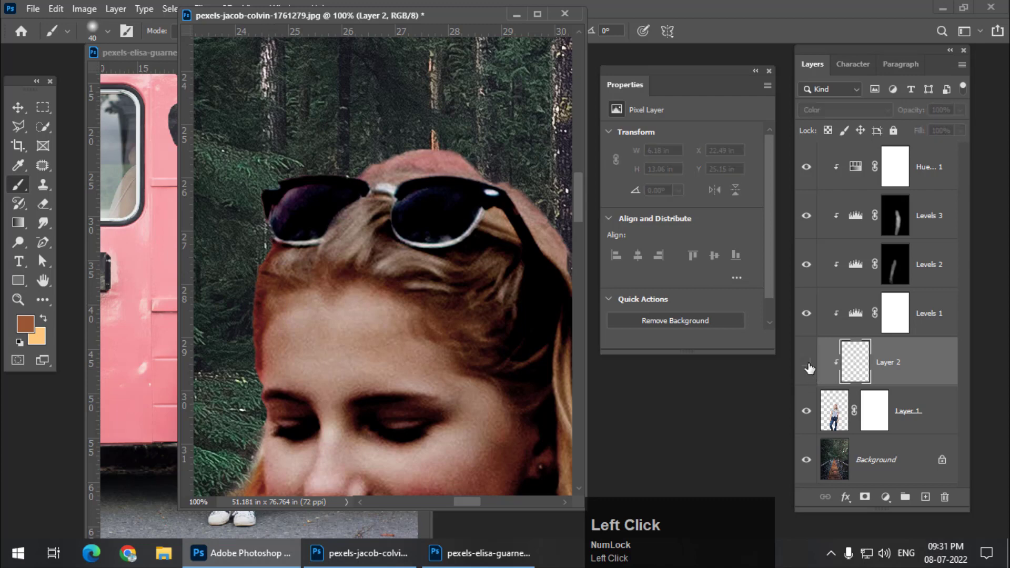
pyautogui.click(808, 363)
# Review the whole bridge composite and compare it with the original photo of the woman by the pink van
pyautogui.hotkey('ctrl', '-')
pyautogui.hotkey('ctrl', '-')
pyautogui.hotkey('ctrl', '-')
pyautogui.hotkey('ctrl', '-')
pyautogui.hotkey('ctrl', '-')
pyautogui.hotkey('ctrl', '-')
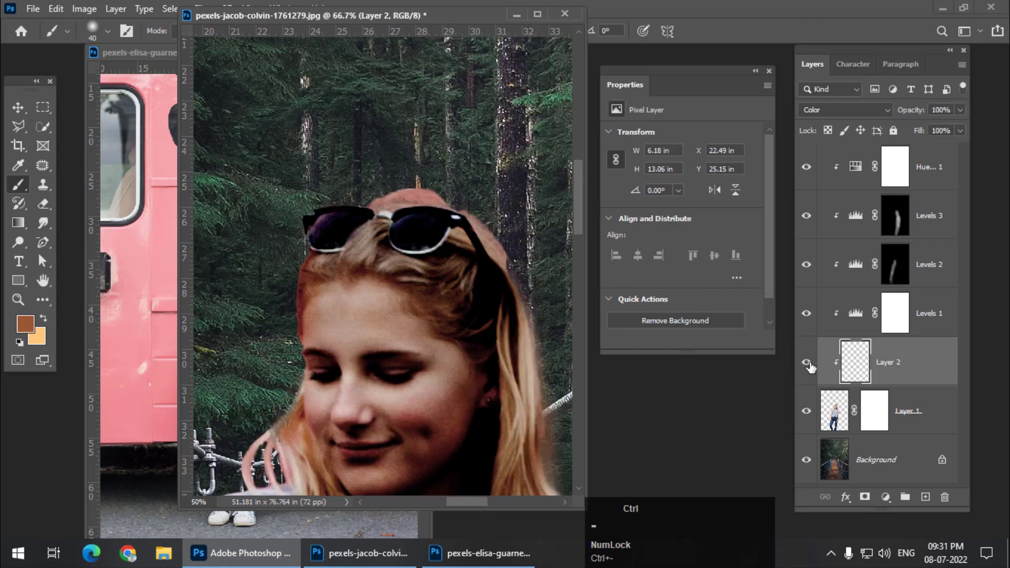
pyautogui.hotkey('ctrl', '-')
pyautogui.hotkey('ctrl', '=')
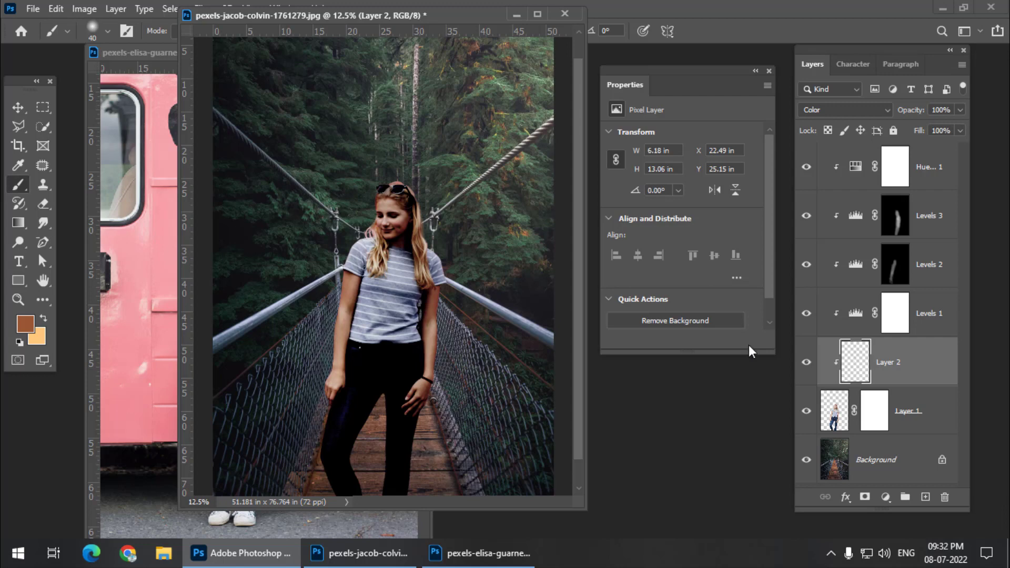
pyautogui.click(144, 55)
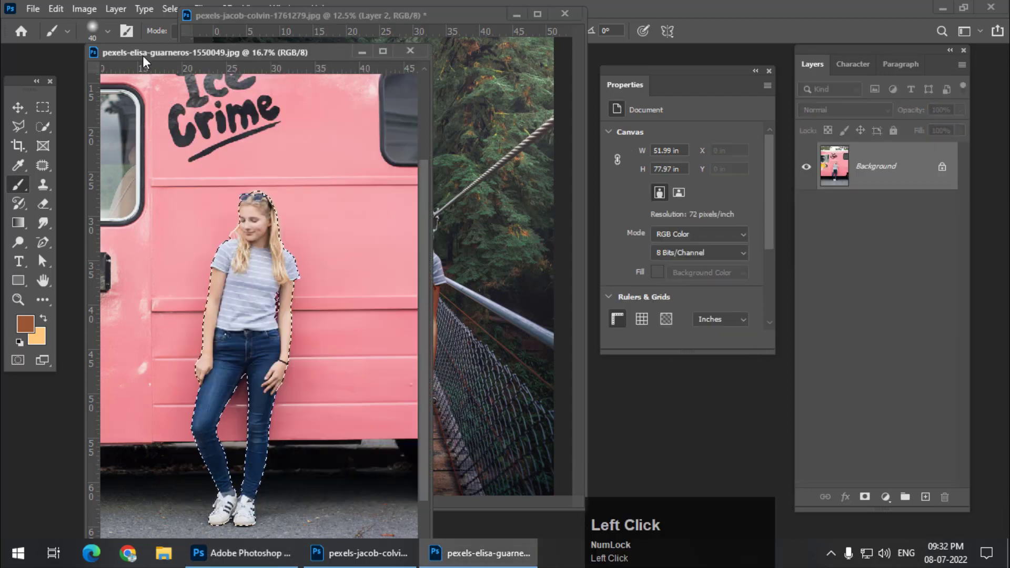
pyautogui.click(352, 15)
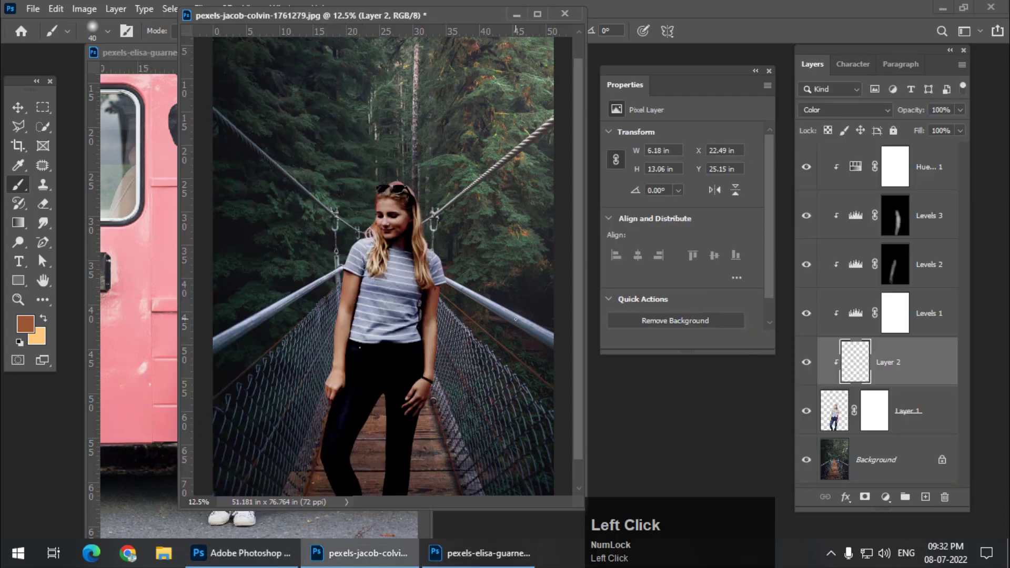
# Compare the bare forest bridge background with the full composite by hiding and restoring all other layers
pyautogui.keyDown('alt'); pyautogui.click(809, 464); pyautogui.keyUp('alt')
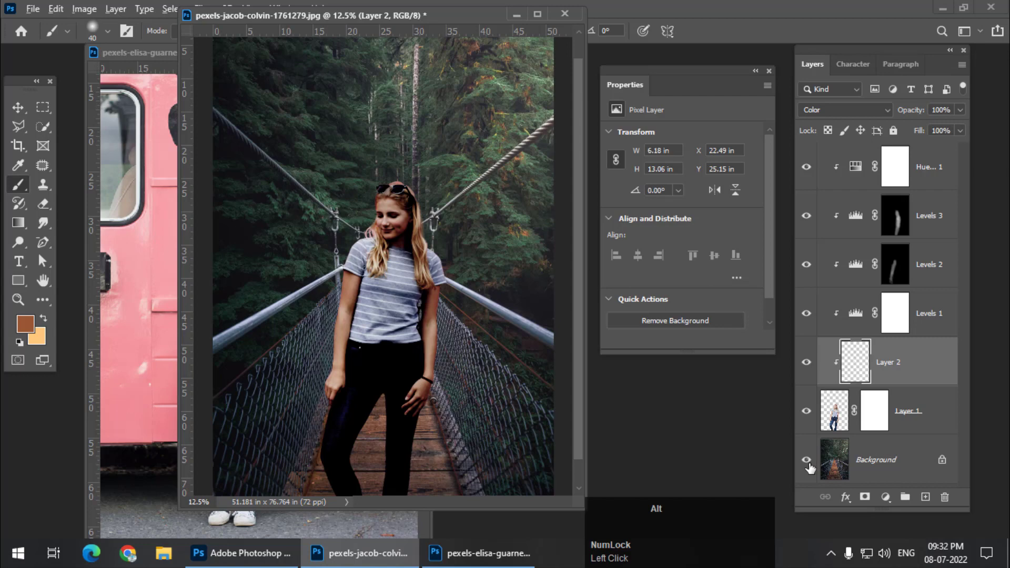
pyautogui.keyDown('alt'); pyautogui.click(808, 464); pyautogui.keyUp('alt')
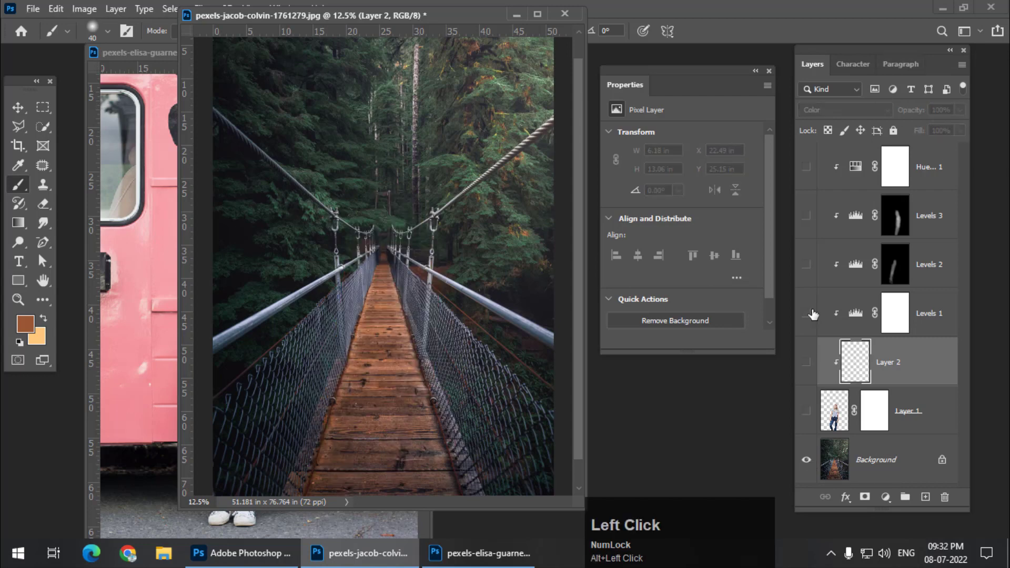
pyautogui.keyDown('alt'); pyautogui.click(807, 463); pyautogui.keyUp('alt')
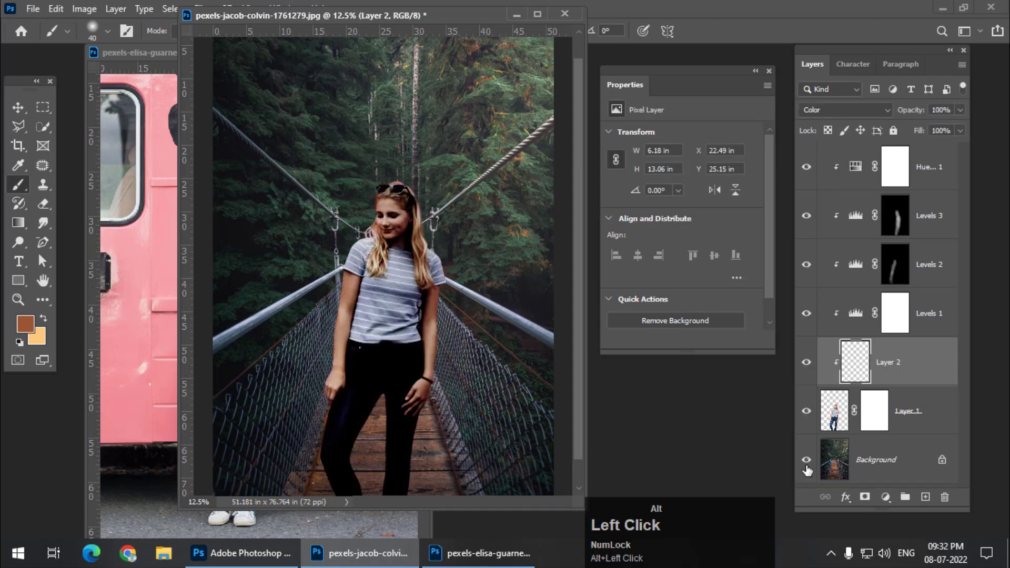
pyautogui.keyDown('alt'); pyautogui.click(807, 466); pyautogui.keyUp('alt')
pyautogui.keyDown('alt'); pyautogui.click(807, 466); pyautogui.keyUp('alt')
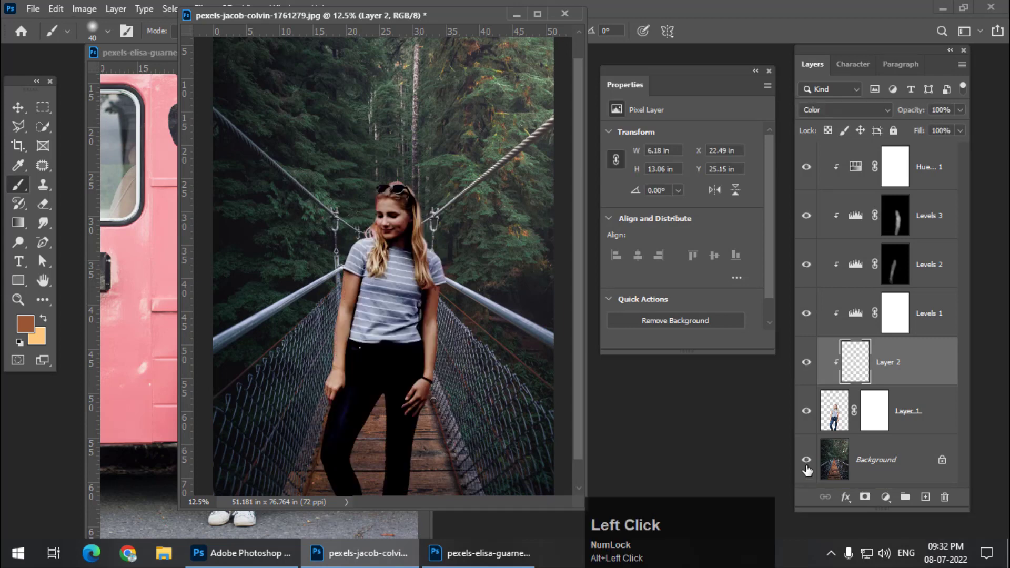